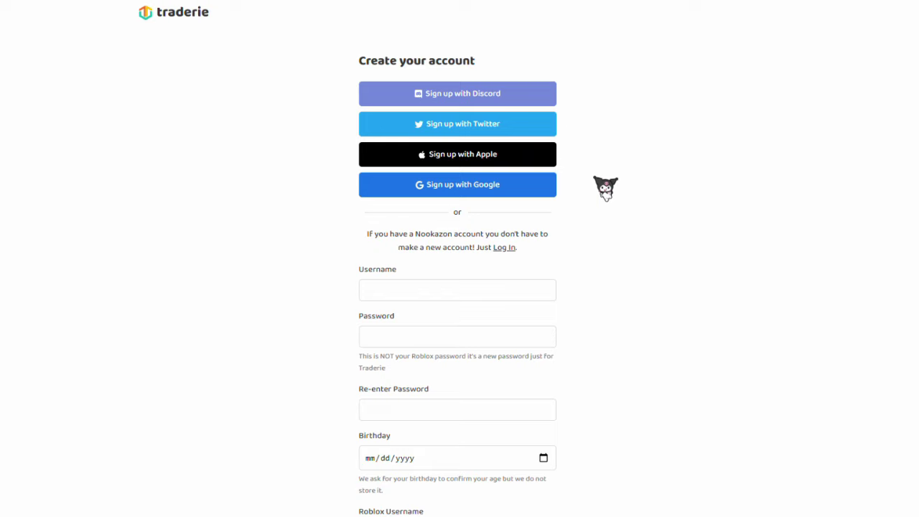
Step: Enter the account username and password on the sign-up form
scroll(638, 230, "down", 3)
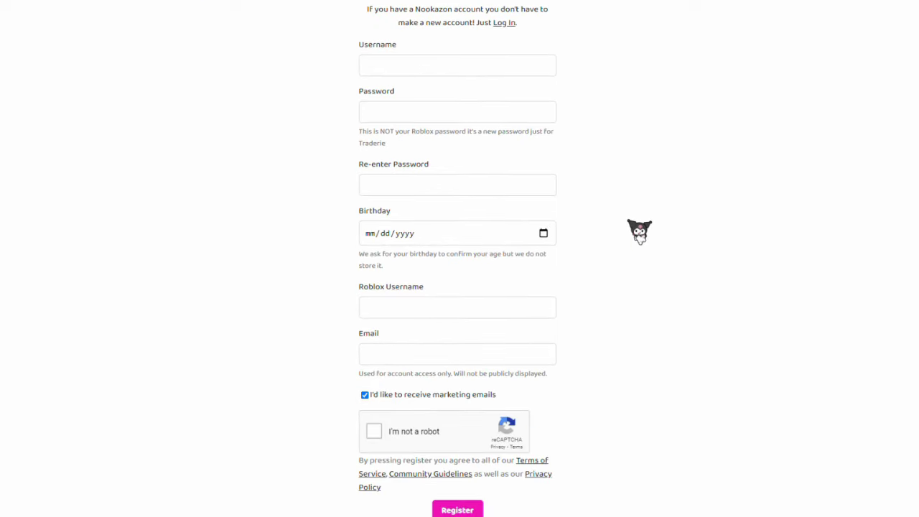
scroll(638, 231, "up", 1)
left_click(483, 128)
type("n0trivs")
left_click(422, 173)
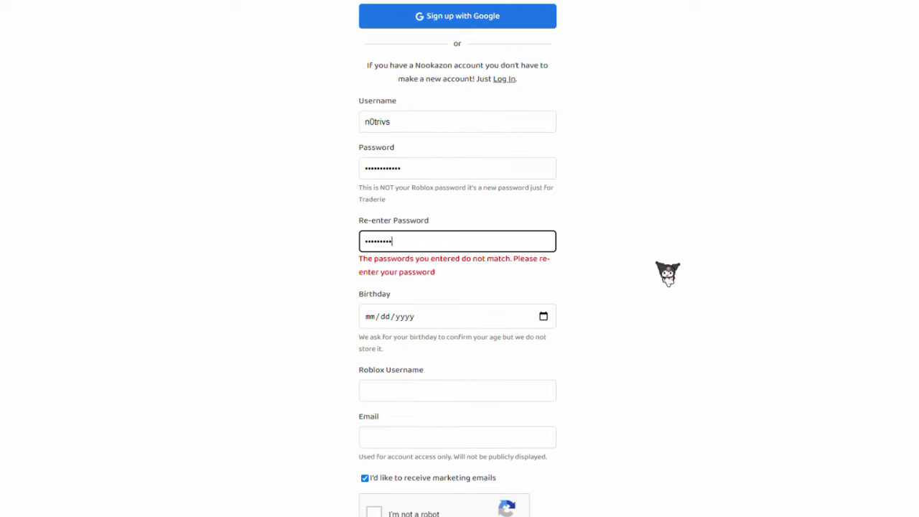
type("•")
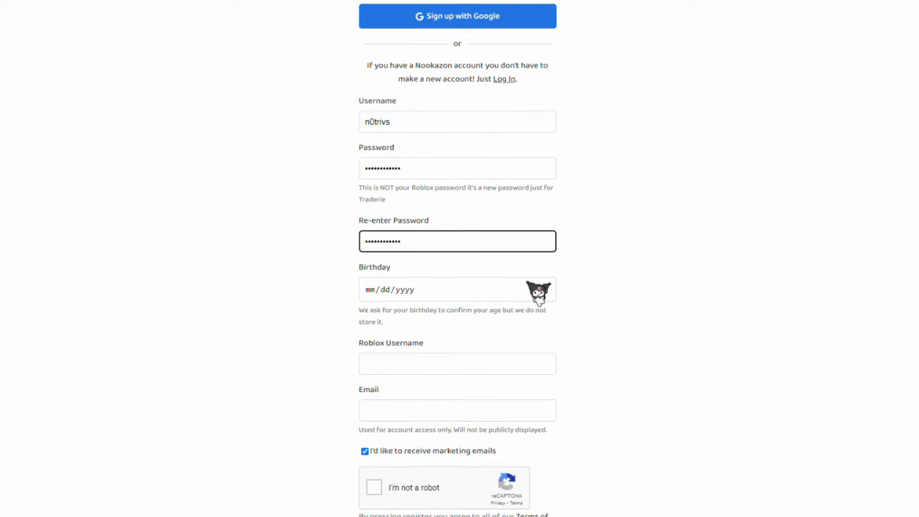
Step: Fill in the birthday, the Roblox username and the account's e-mail address
left_click(470, 296)
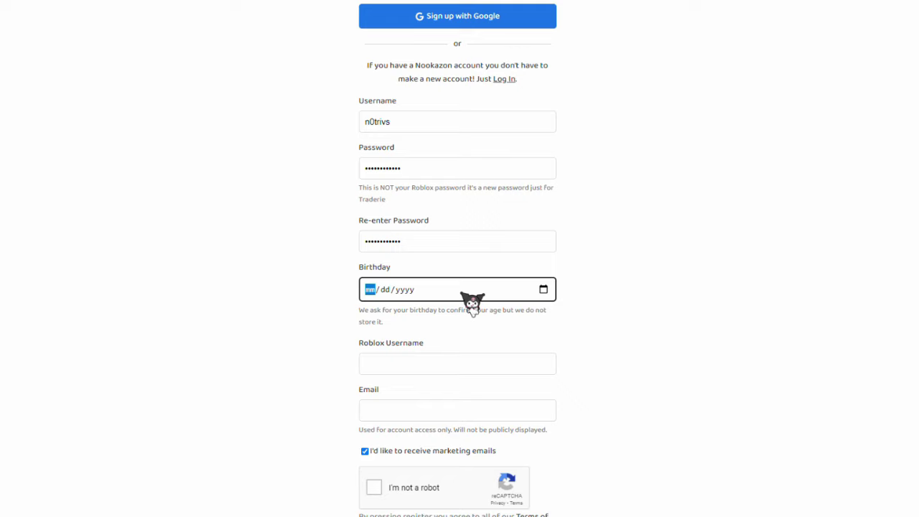
type("0915")
key("Tab")
type("n")
scroll(585, 287, "down", 2)
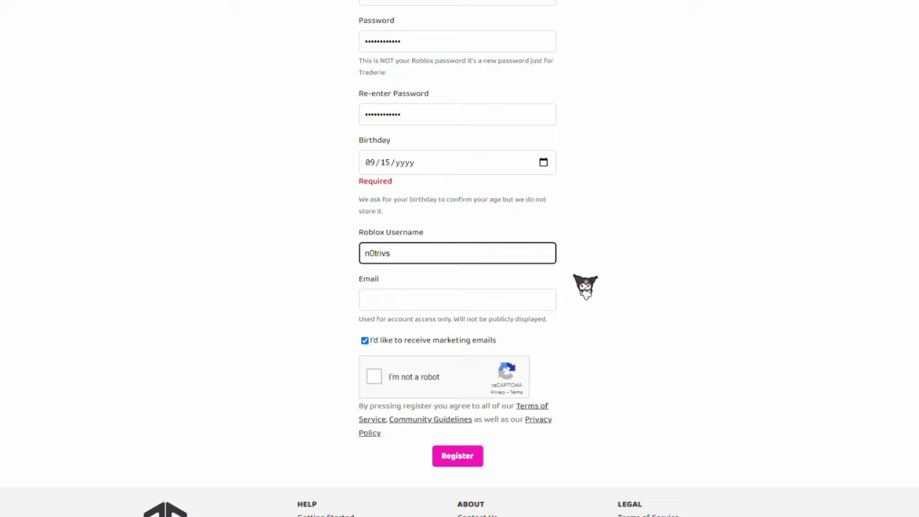
key("Tab")
type("examp")
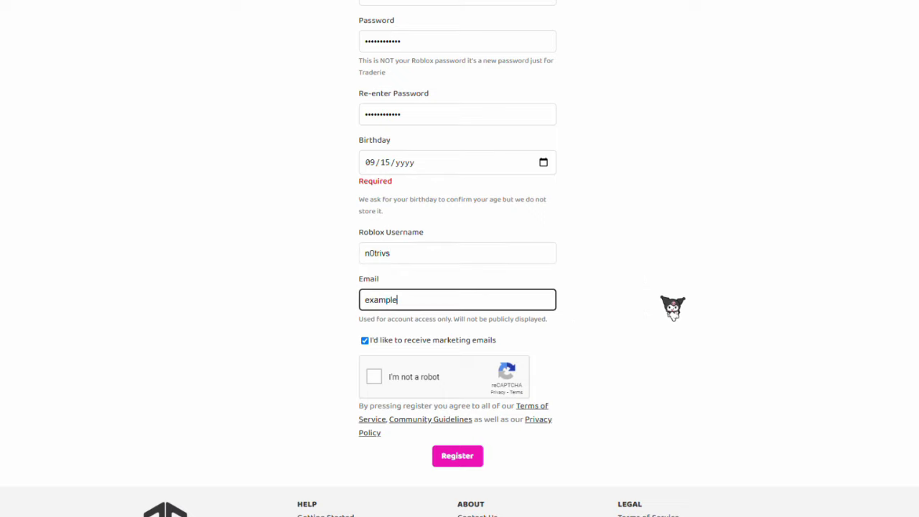
type("lemail@gmail.com")
scroll(672, 307, "down", 1)
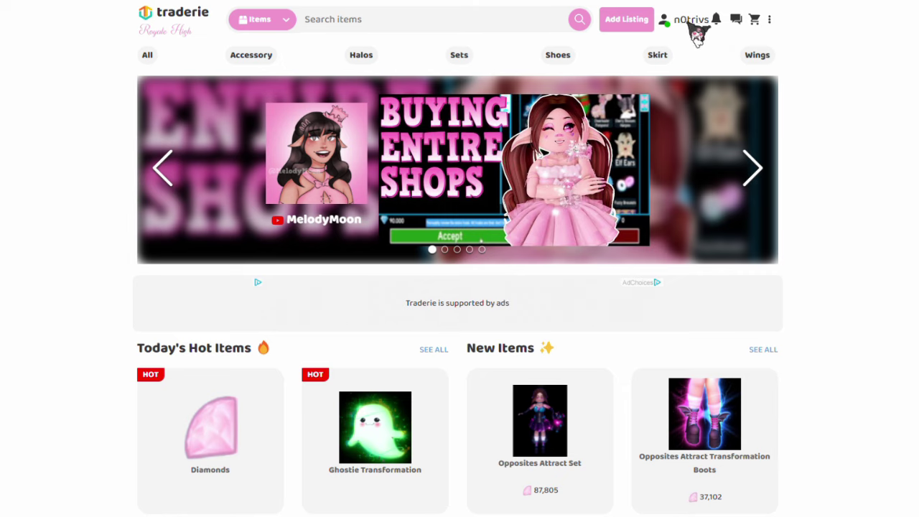
Step: Add a profile bio reading 'Online - 1-5' and 'I unfriend after trading'
left_click(691, 26)
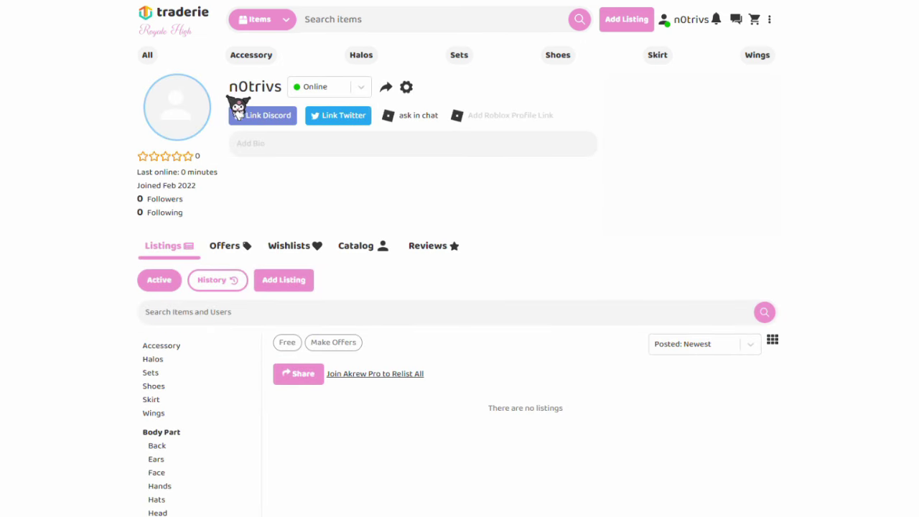
left_click(262, 147)
type("Online - 1")
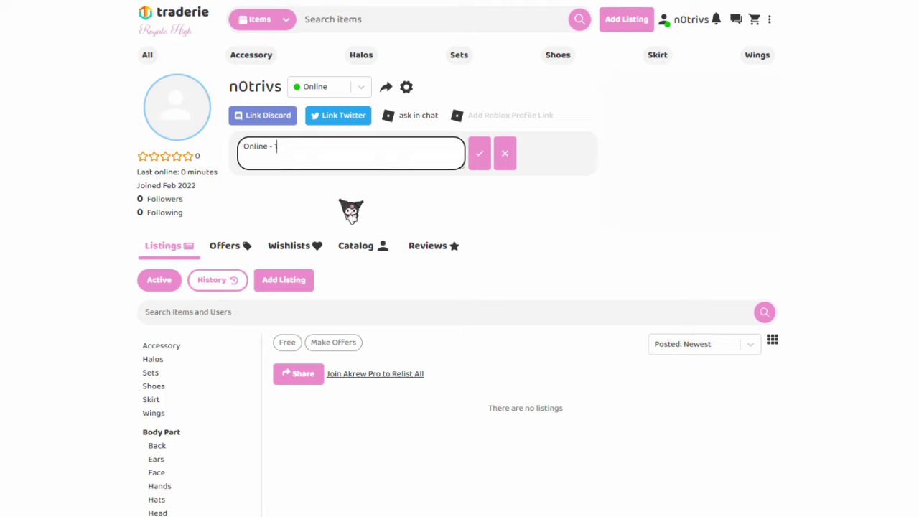
type("-5")
key("Return")
type("I unfriend after trading")
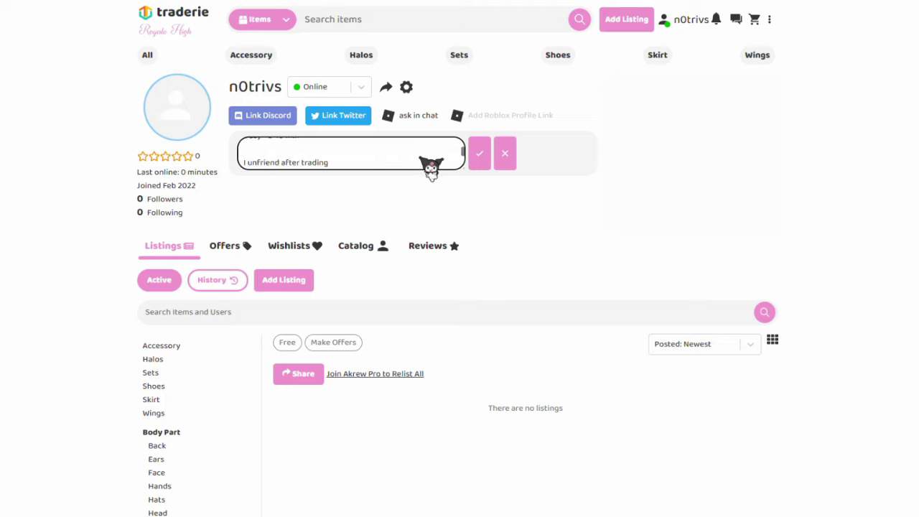
left_click(478, 153)
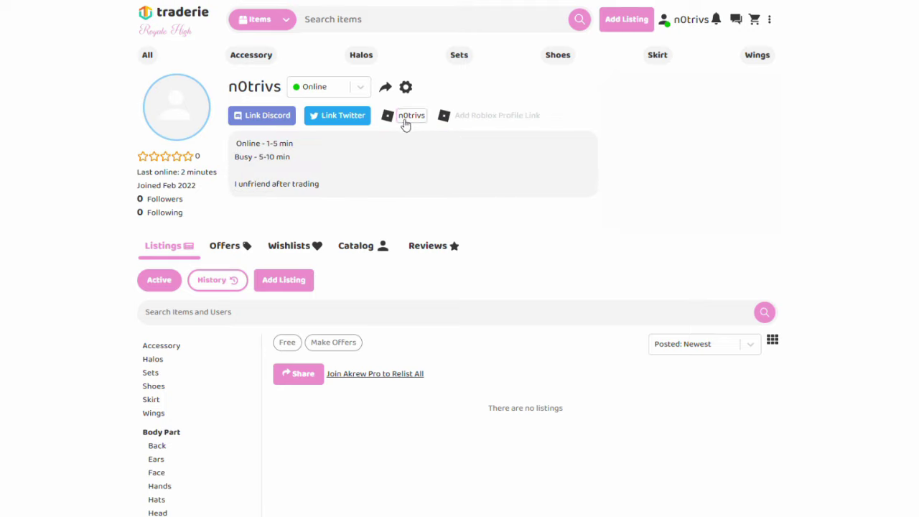
Step: Change the Roblox label to 'ask in chat please'
left_click(410, 121)
type("ask in chat please")
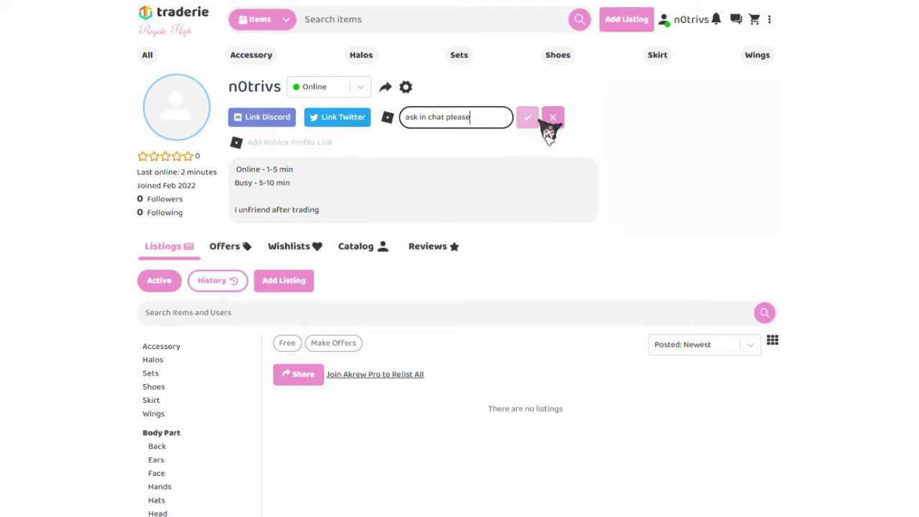
left_click(530, 118)
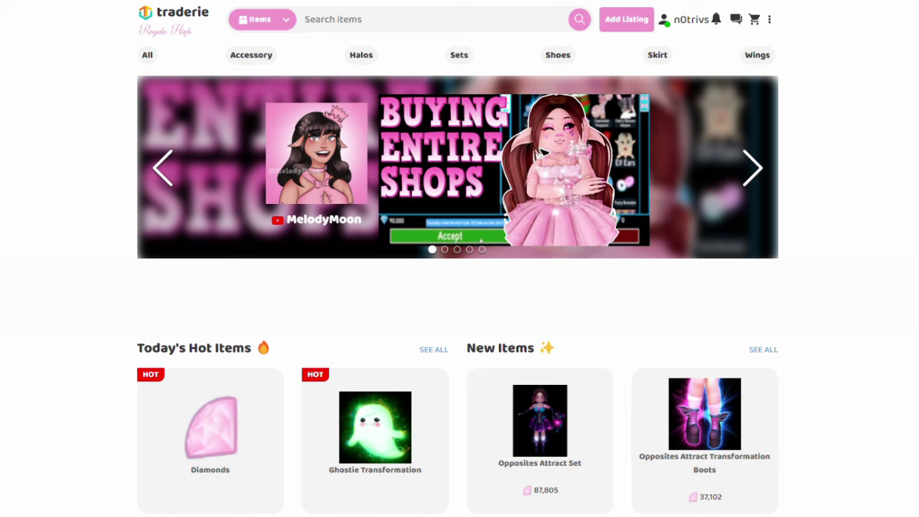
scroll(460, 287, "down", 3)
scroll(460, 287, "down", 2)
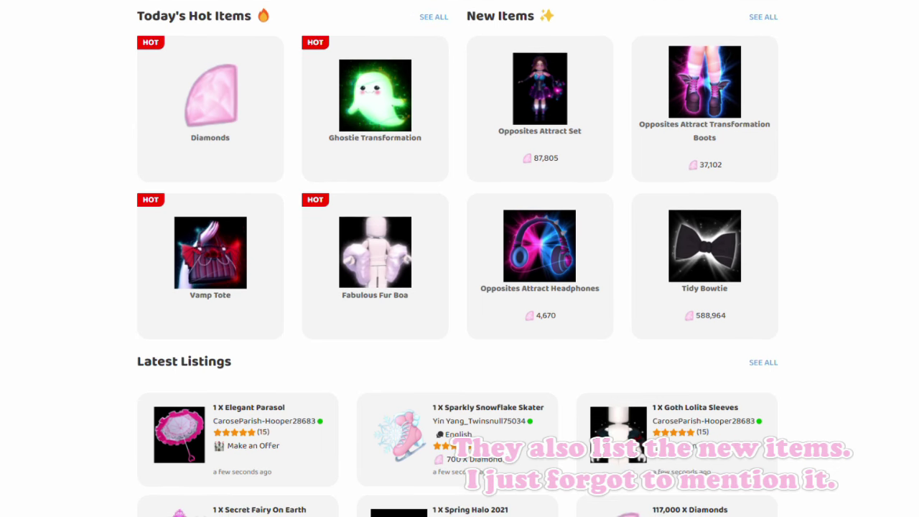
scroll(803, 244, "down", 3)
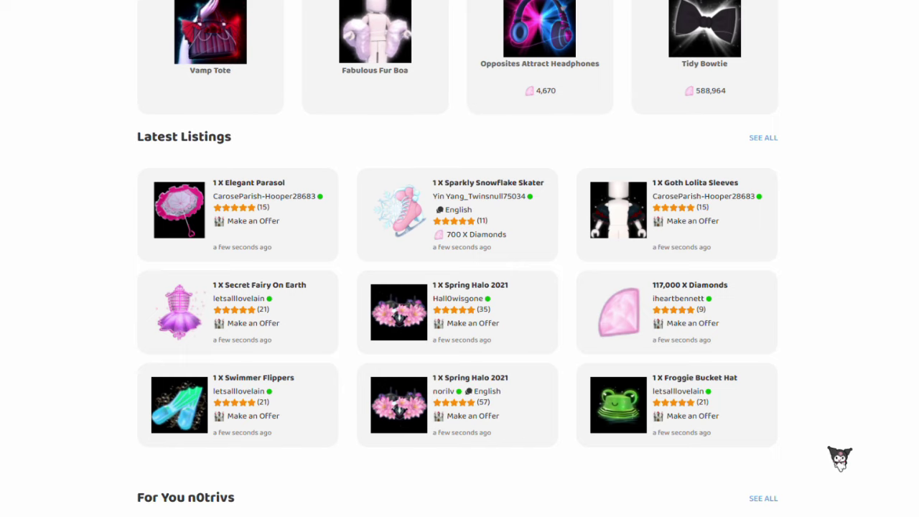
scroll(837, 457, "down", 5)
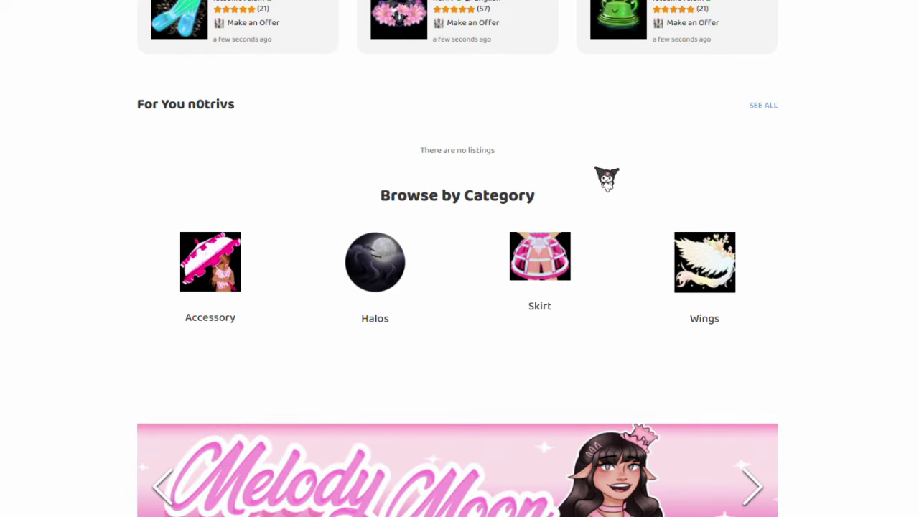
scroll(606, 178, "up", 1)
scroll(607, 178, "up", 10)
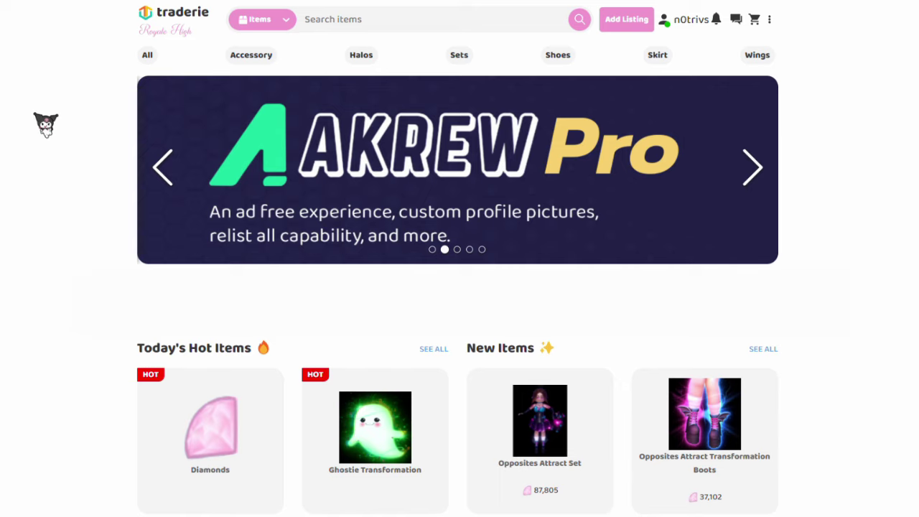
left_click(251, 55)
left_click(361, 55)
scroll(802, 203, "down", 1)
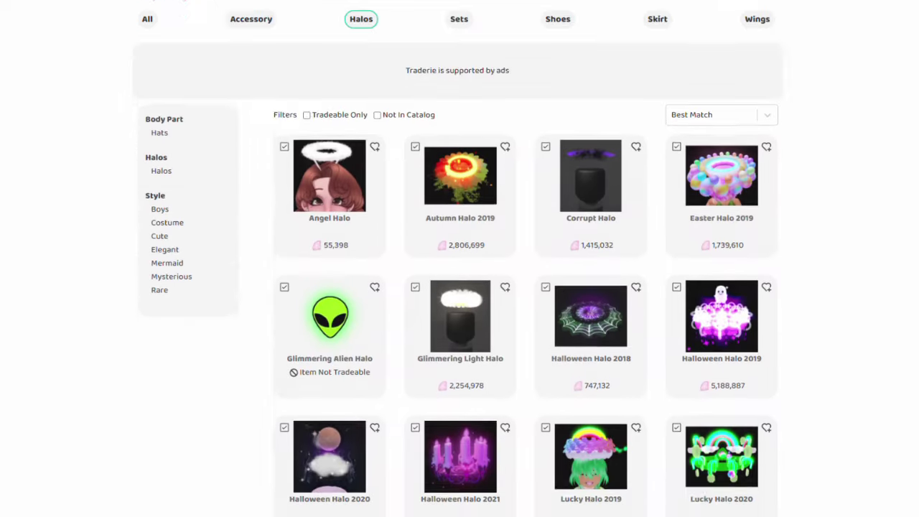
scroll(458, 261, "down", 9)
scroll(458, 261, "up", 7)
scroll(379, 70, "up", 3)
left_click(463, 60)
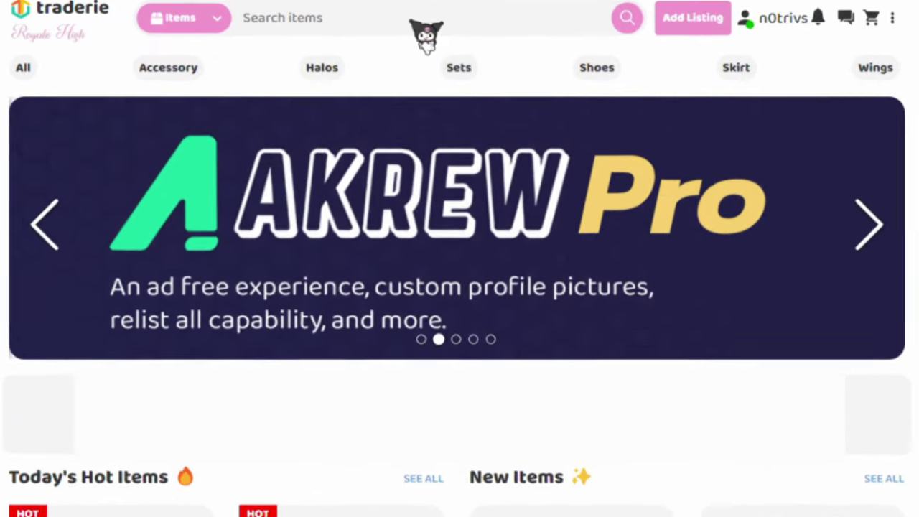
left_click(401, 19)
type("mermaid")
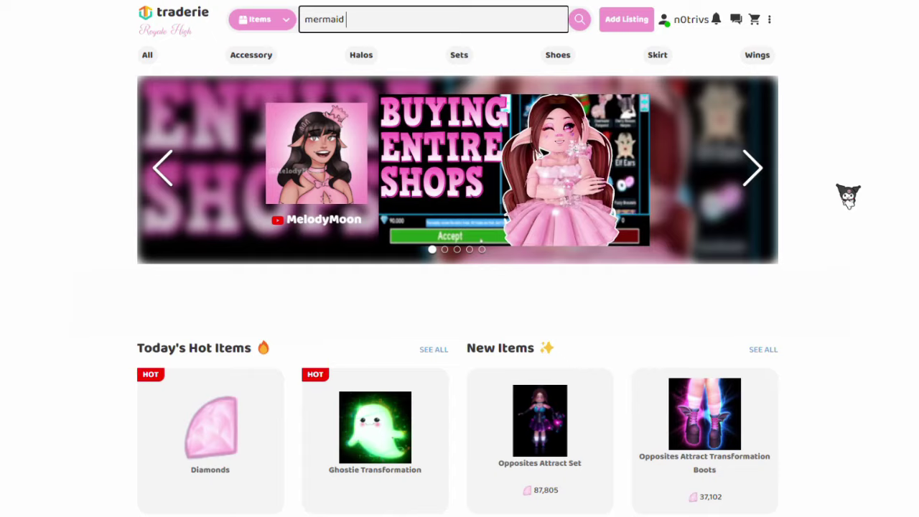
type(" royalty")
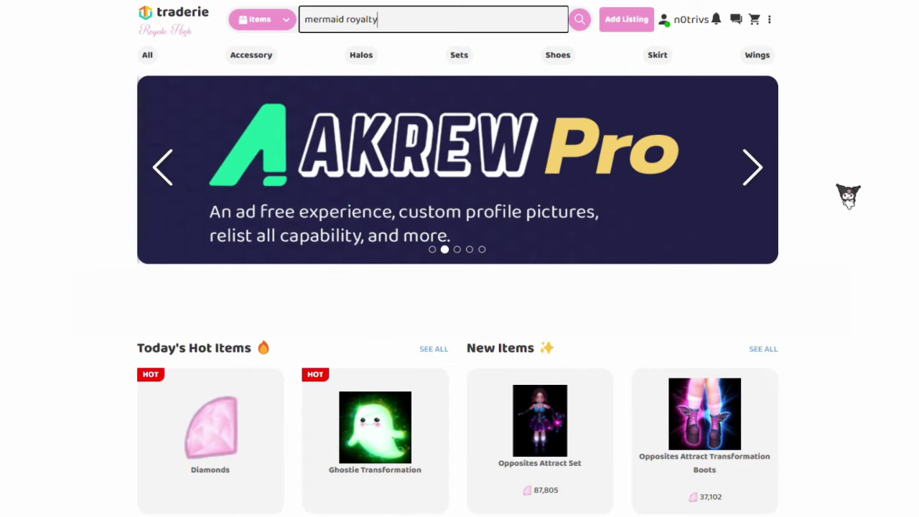
key("Return")
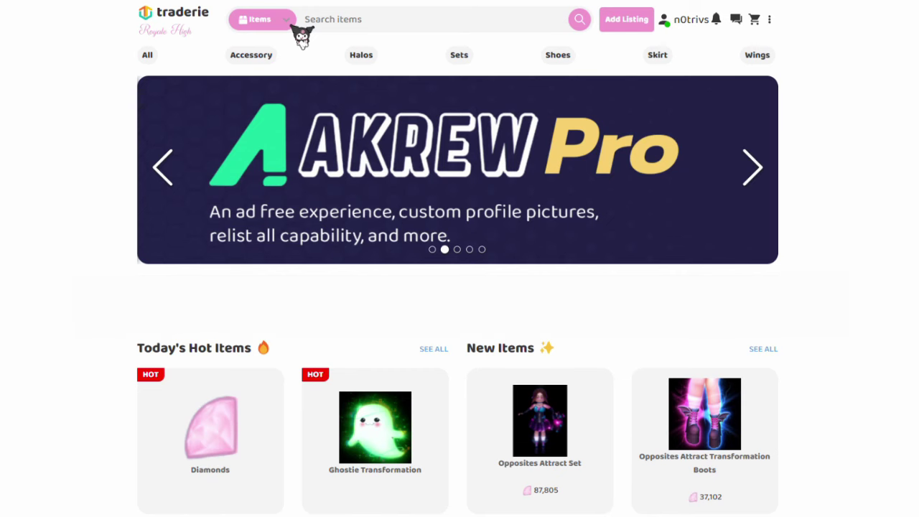
left_click(291, 25)
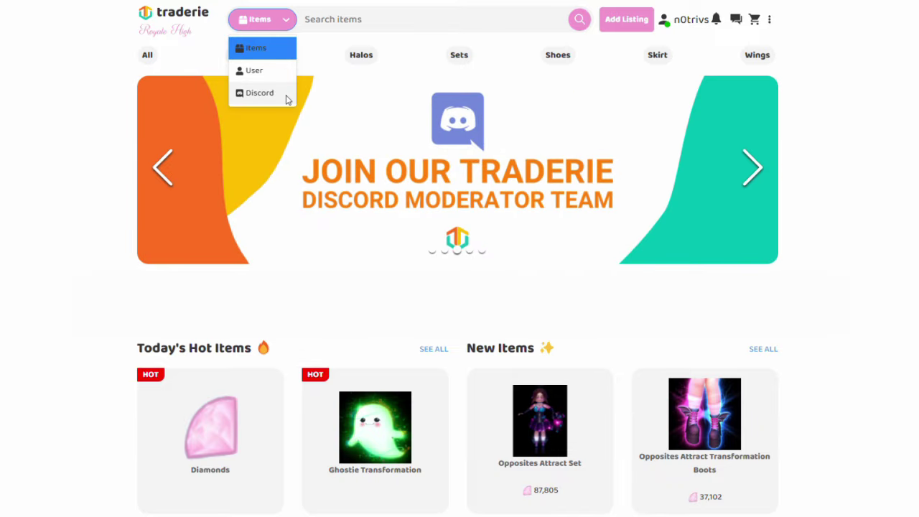
left_click(255, 70)
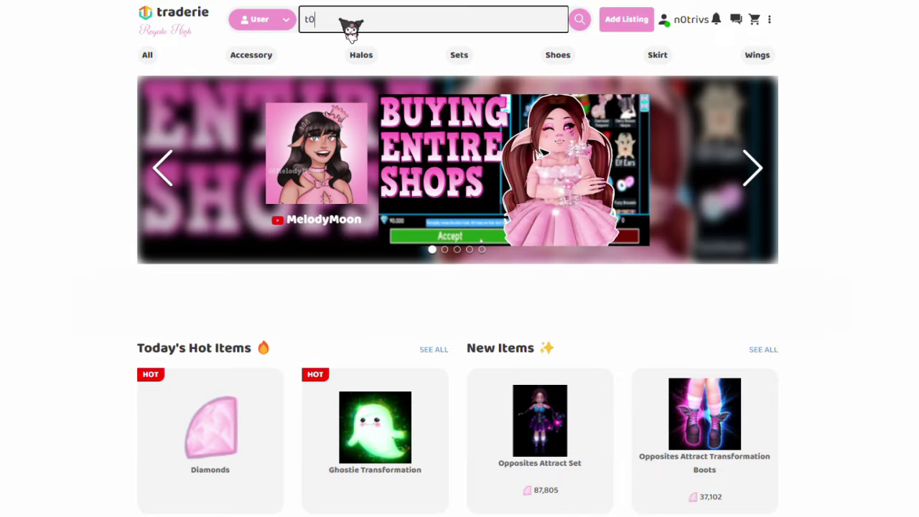
key("Return")
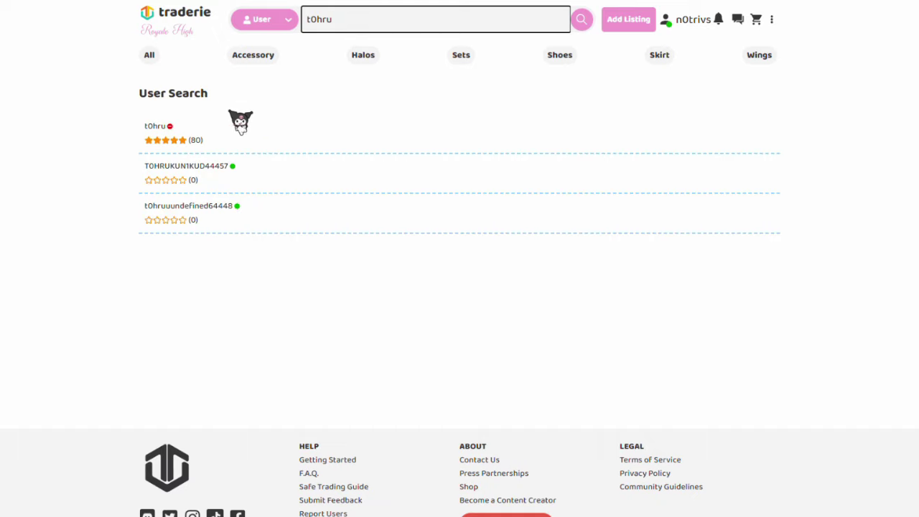
left_click(176, 136)
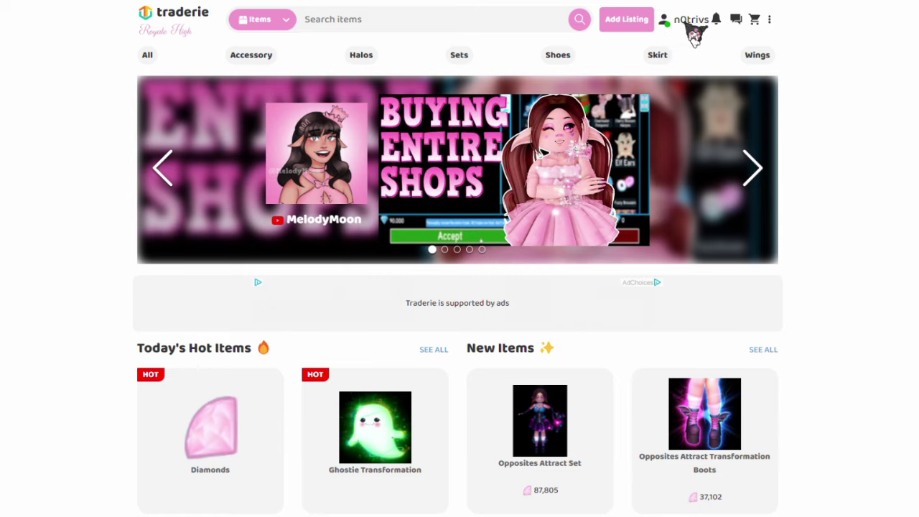
Step: Browse more profile icons, try uploading an original picture, and dismiss the Akrew Pro offer
left_click(695, 23)
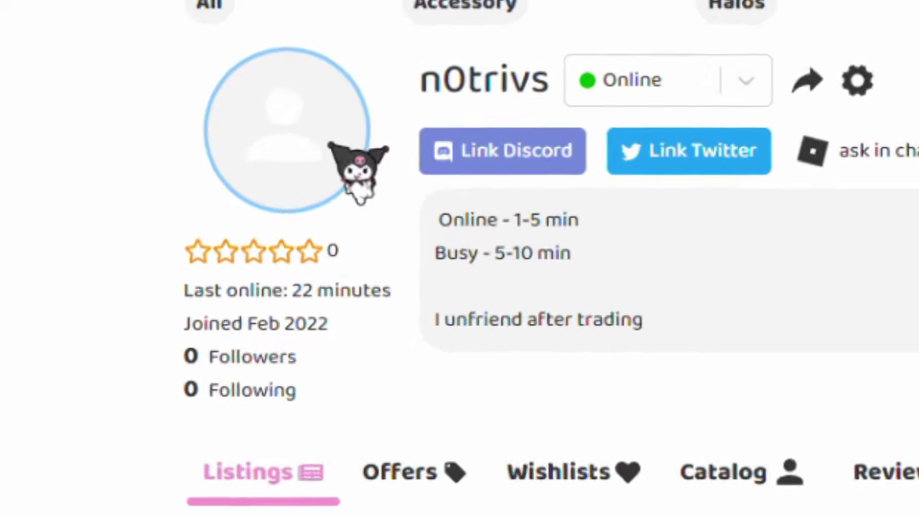
left_click(409, 167)
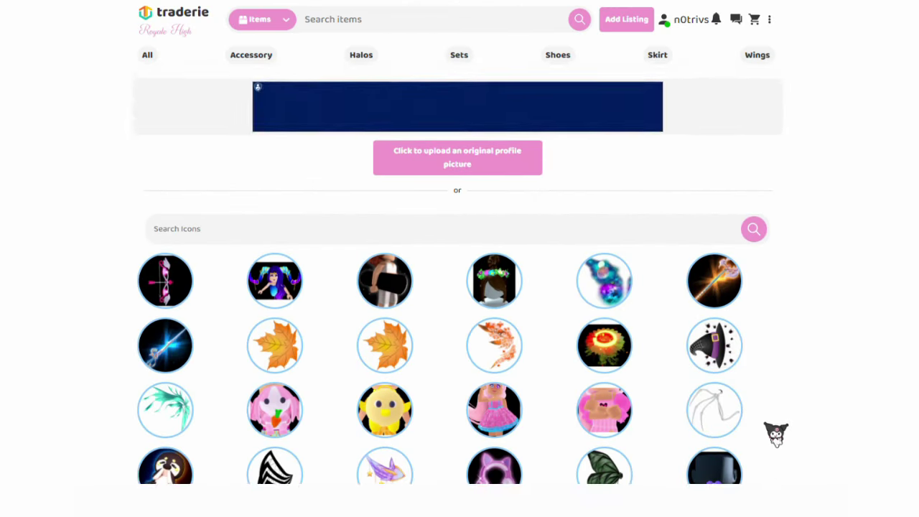
left_click(767, 514)
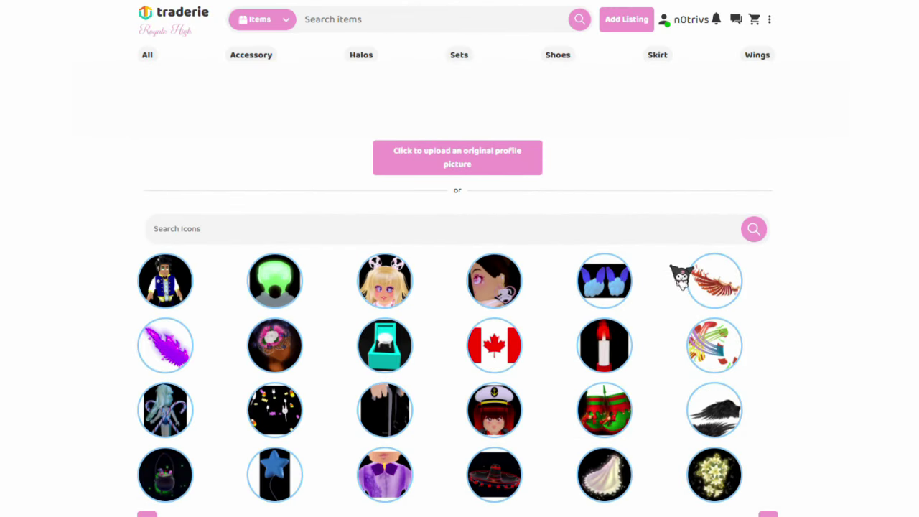
left_click(509, 173)
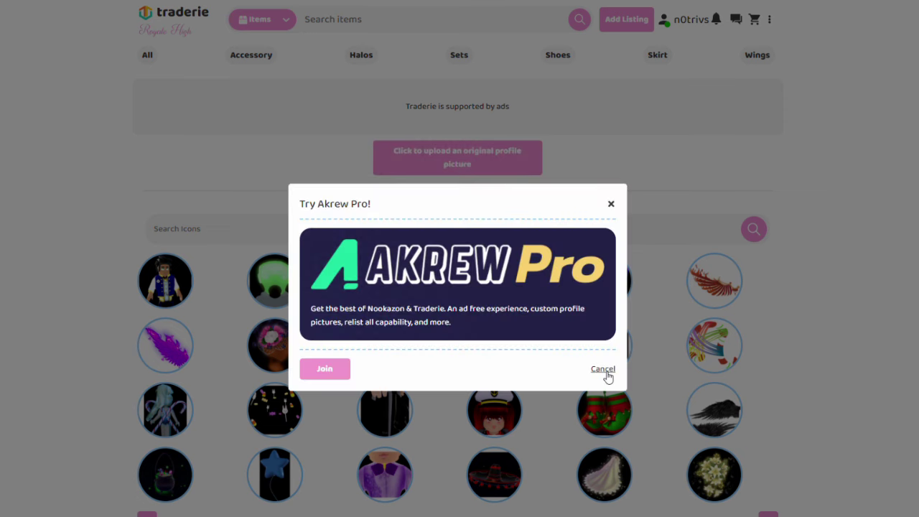
left_click(602, 370)
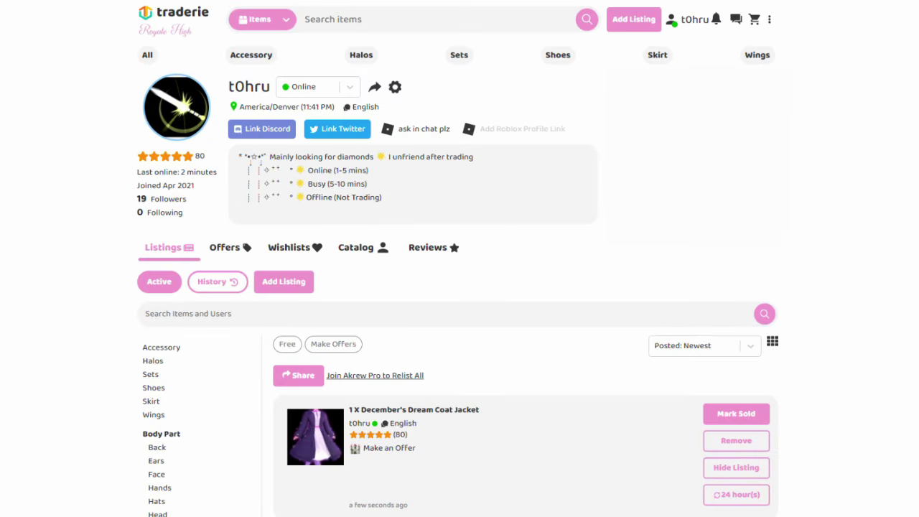
Step: Scroll through the profile's active listings and review the offers received on them
scroll(459, 287, "down", 3)
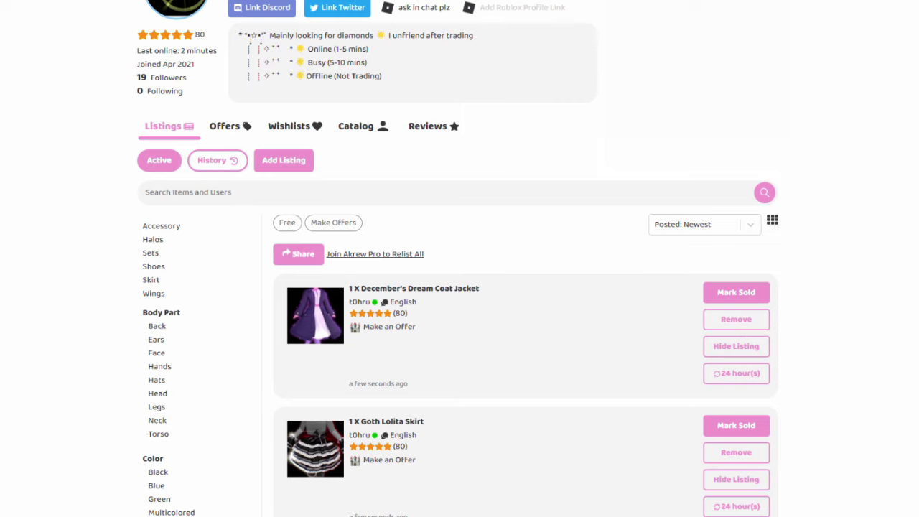
scroll(459, 287, "down", 4)
scroll(459, 287, "down", 7)
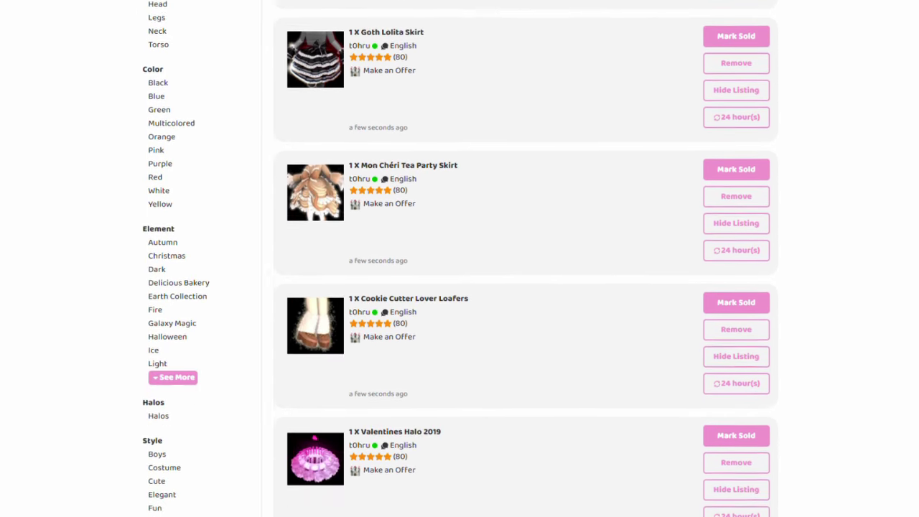
scroll(460, 288, "down", 7)
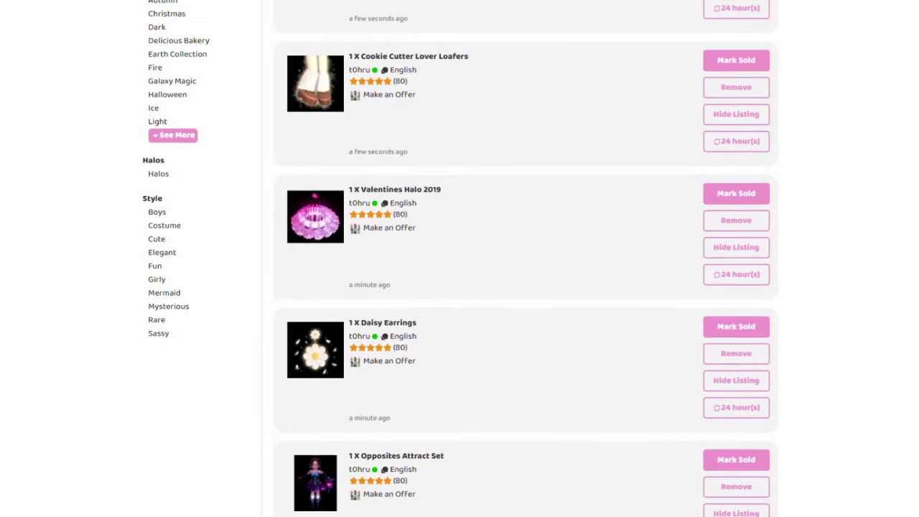
scroll(459, 287, "down", 3)
scroll(459, 259, "up", 8)
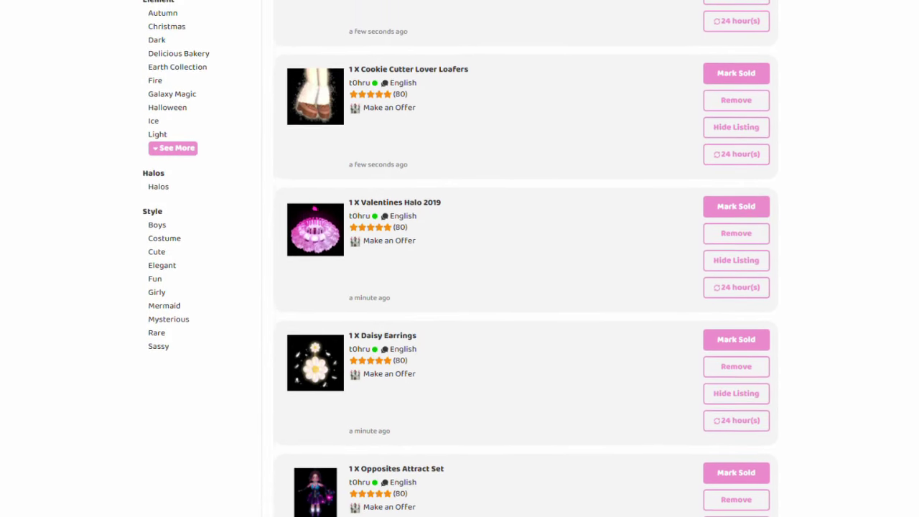
scroll(241, 43, "up", 10)
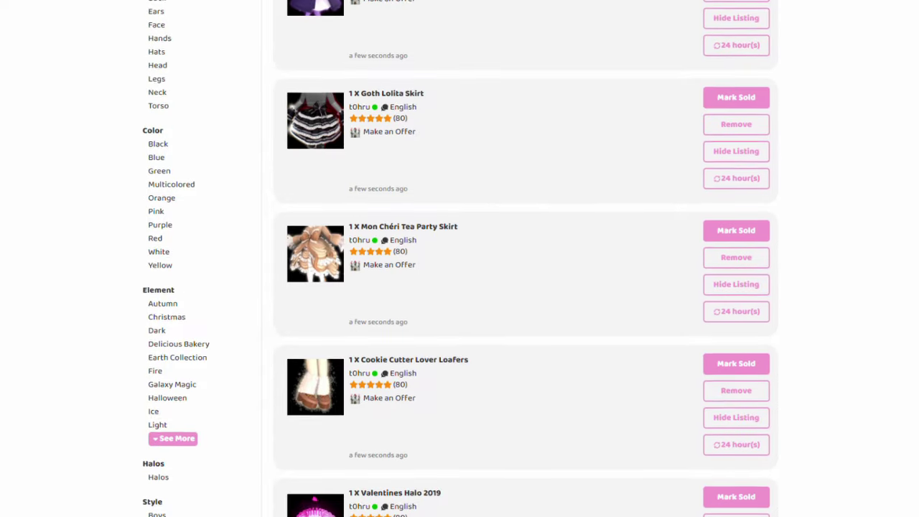
left_click(232, 32)
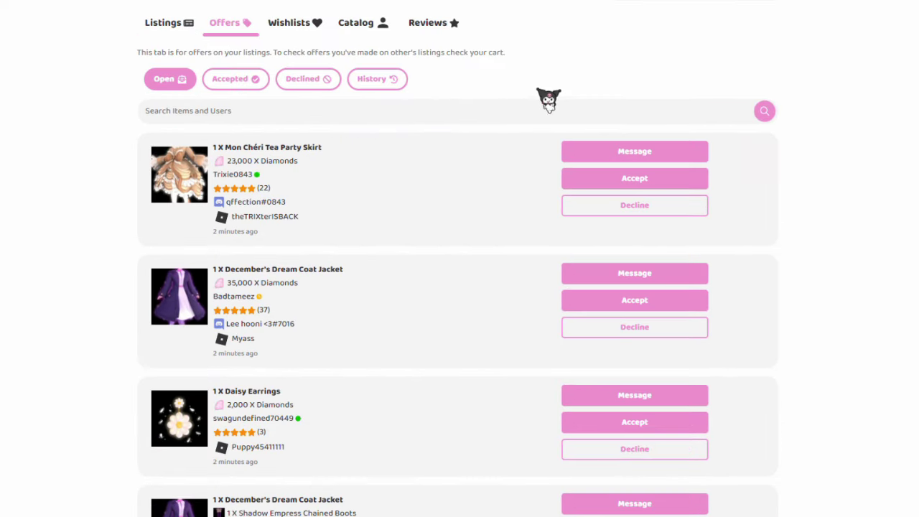
scroll(851, 180, "down", 3)
scroll(850, 181, "down", 5)
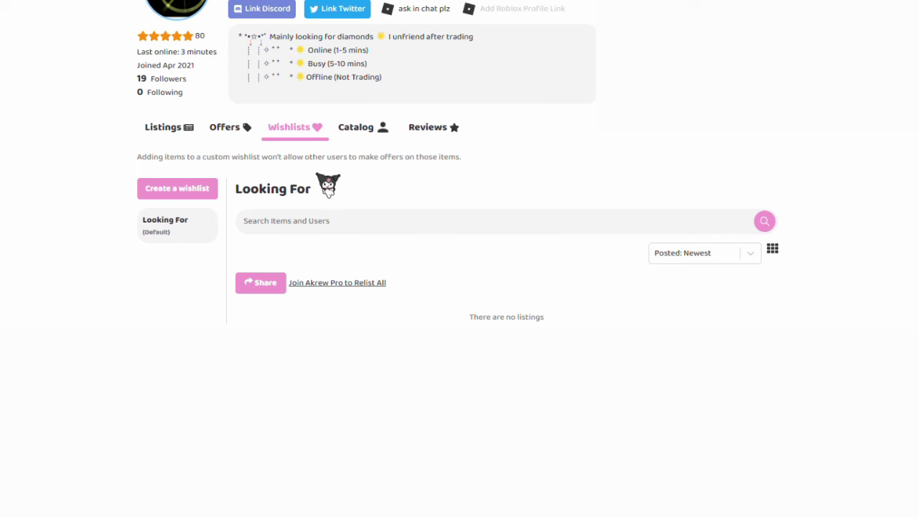
Step: Create a new wishlist, then open the profile's item catalog and start searching it
left_click(205, 193)
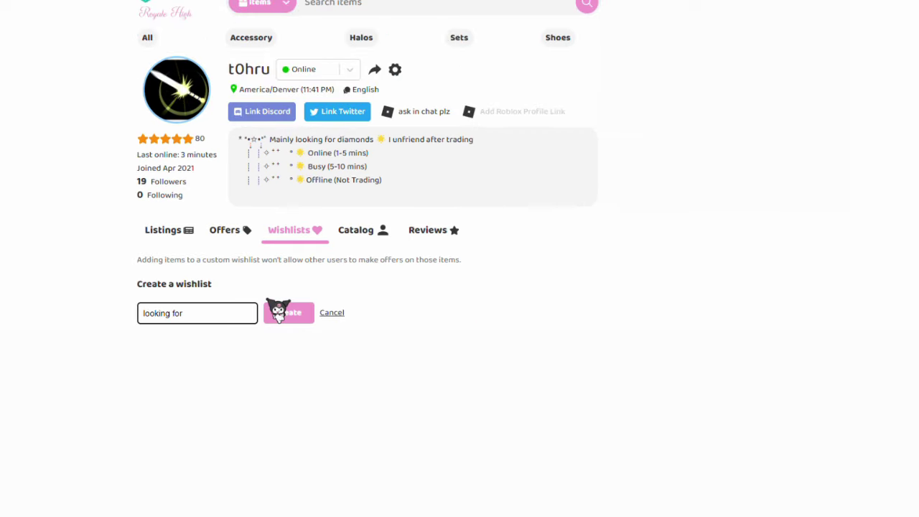
left_click(278, 310)
scroll(288, 251, "down", 2)
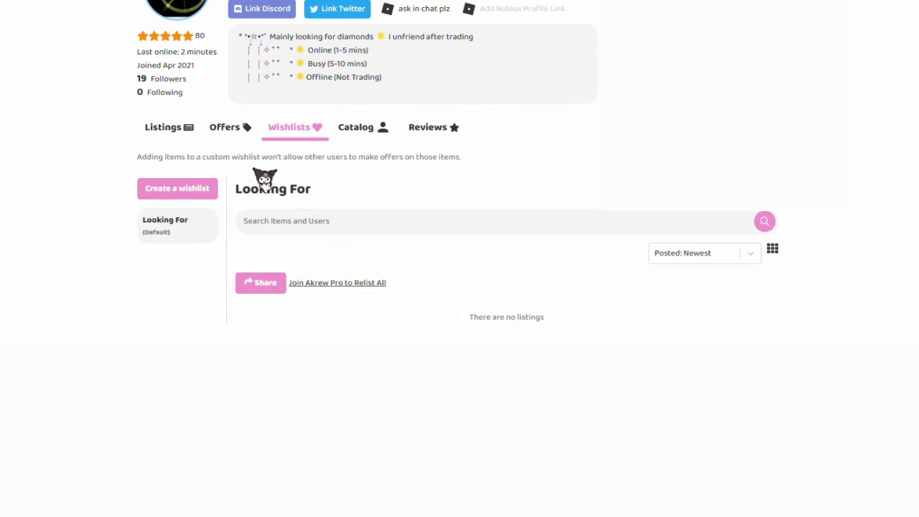
scroll(323, 215, "up", 2)
left_click(372, 236)
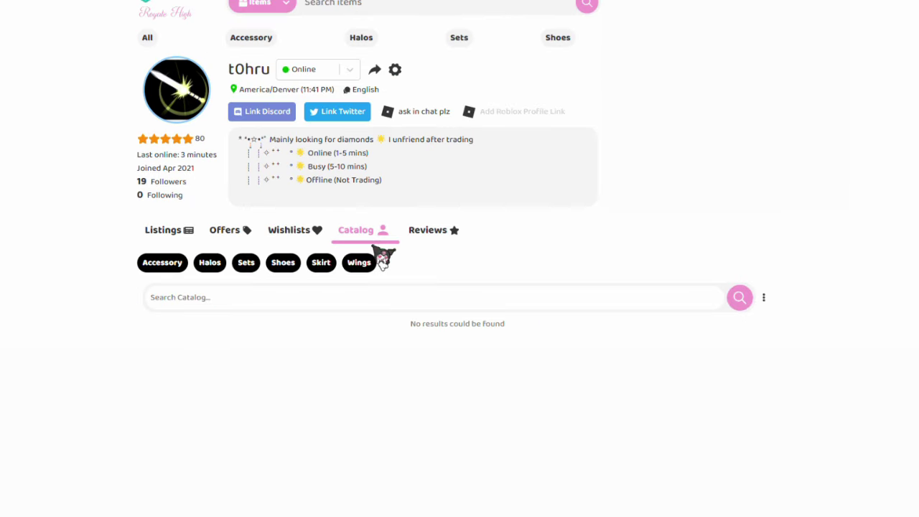
left_click(189, 300)
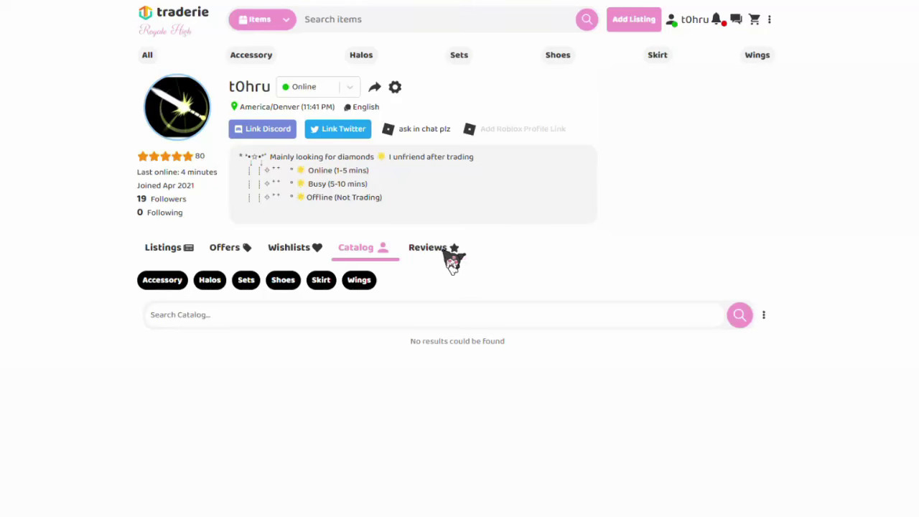
Step: Read through the reviews left on the profile
left_click(438, 250)
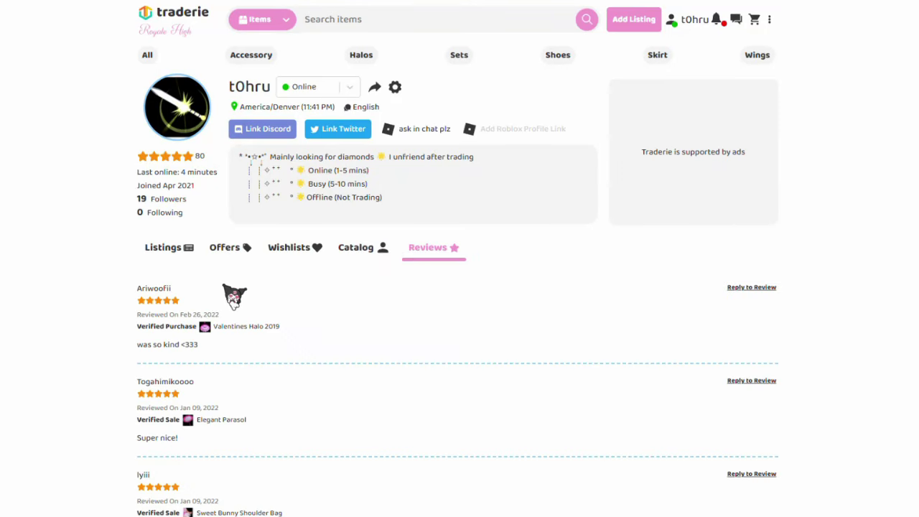
scroll(234, 297, "down", 4)
scroll(267, 298, "down", 5)
scroll(364, 322, "down", 5)
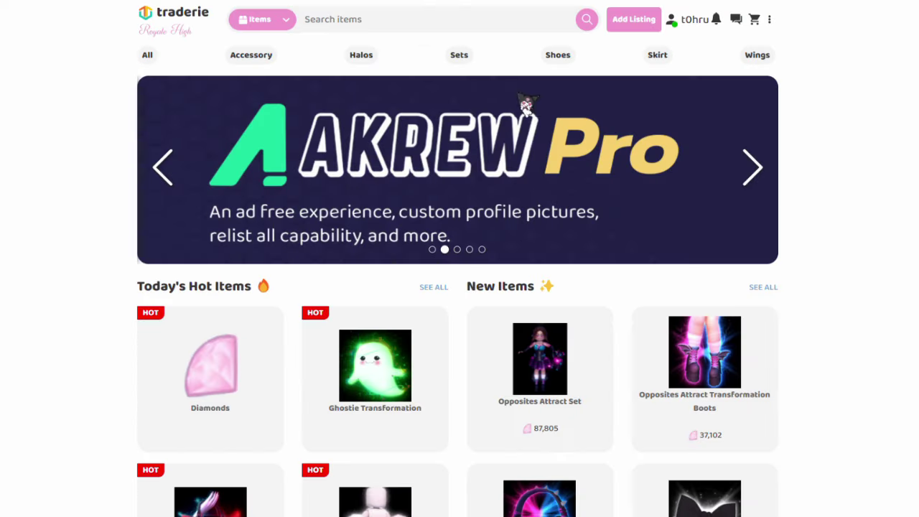
Step: Search 'summer fantasy' and open the Summer Fantasy Seashell Sandals item page
left_click(431, 22)
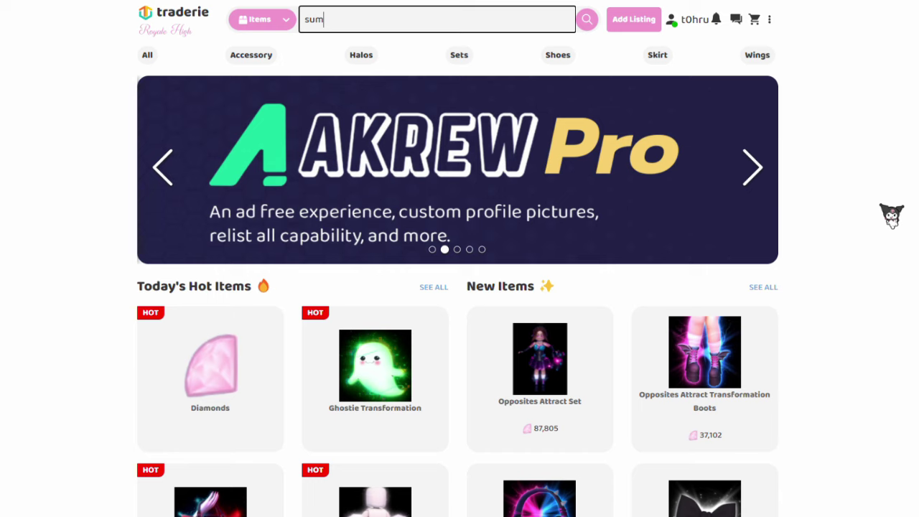
type("summer fantasy")
key("Return")
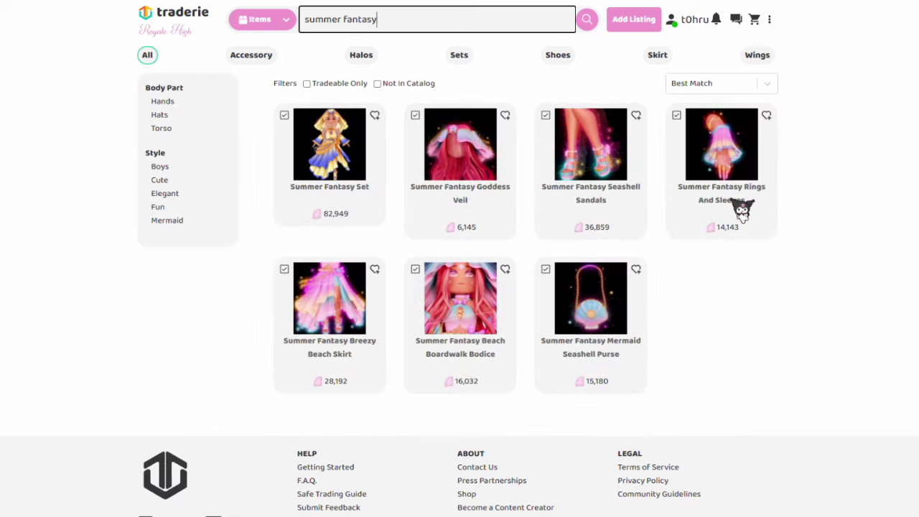
left_click(601, 179)
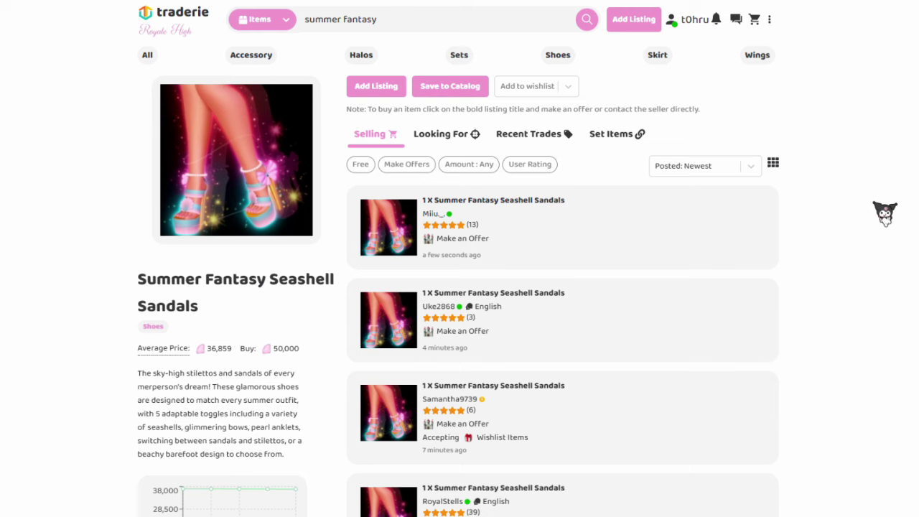
scroll(586, 180, "down", 1)
scroll(586, 180, "up", 1)
scroll(458, 259, "down", 1)
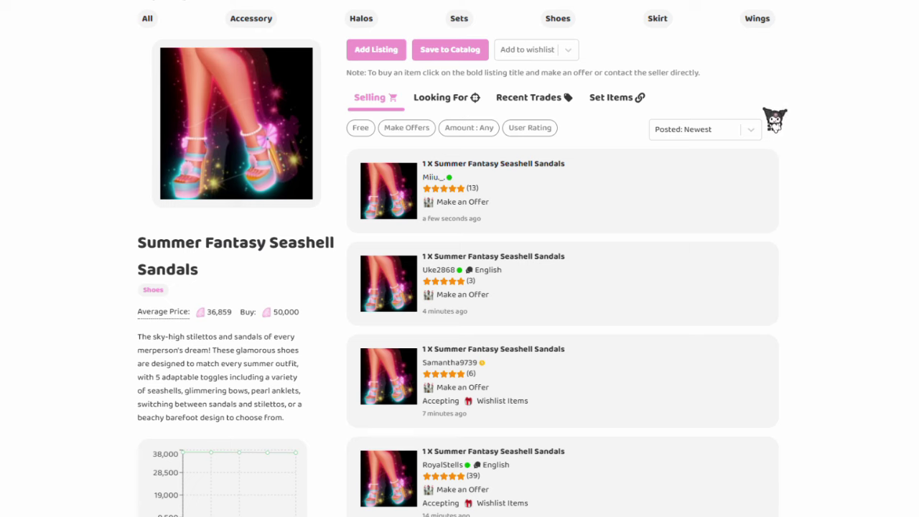
scroll(458, 258, "up", 1)
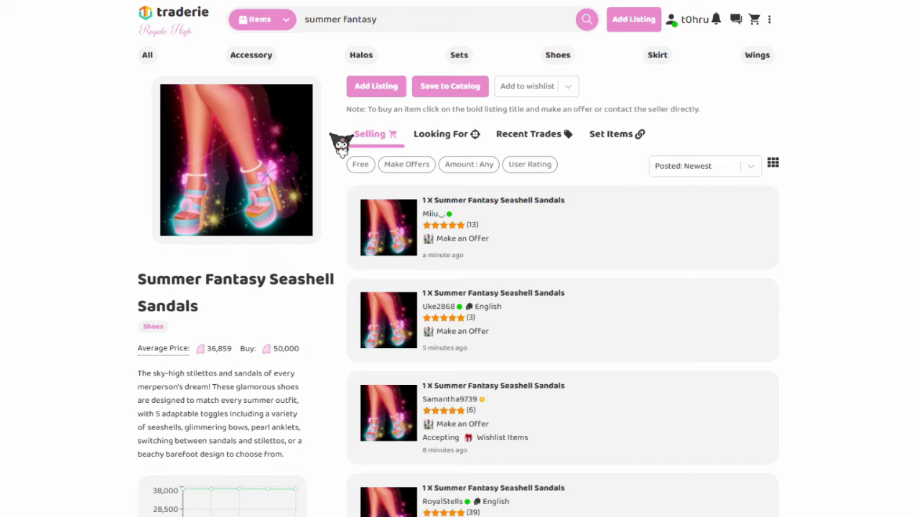
left_click(474, 89)
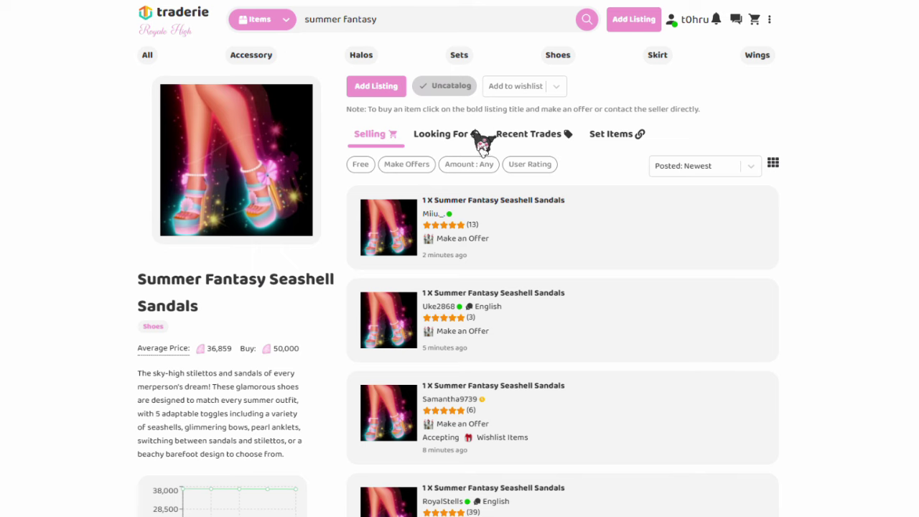
left_click(557, 86)
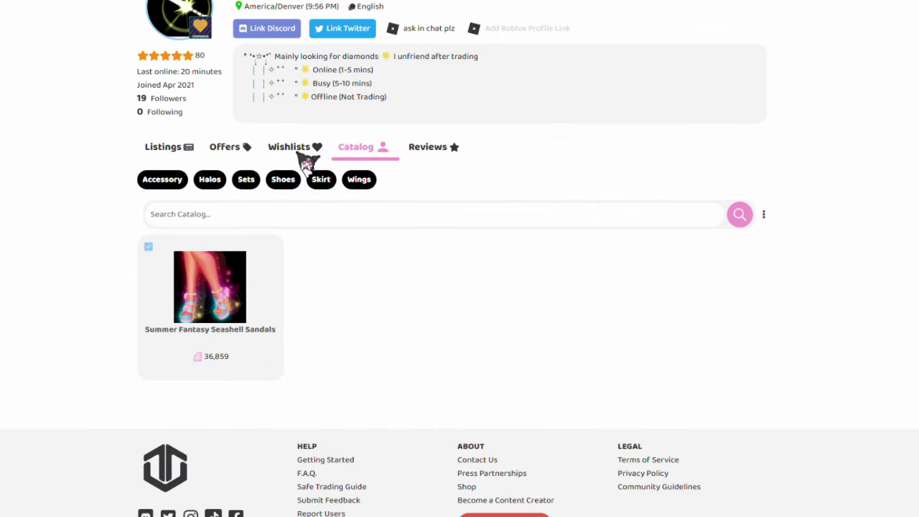
left_click(294, 148)
left_click(736, 371)
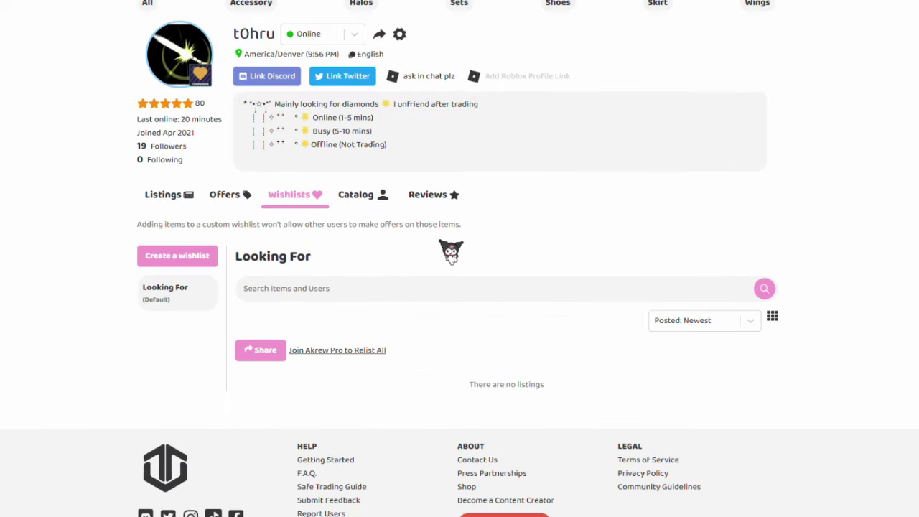
left_click(384, 198)
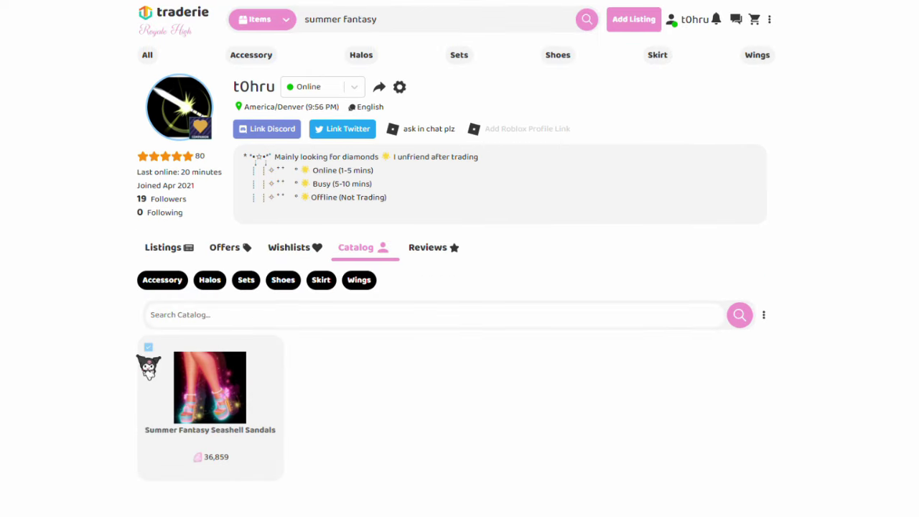
left_click(147, 367)
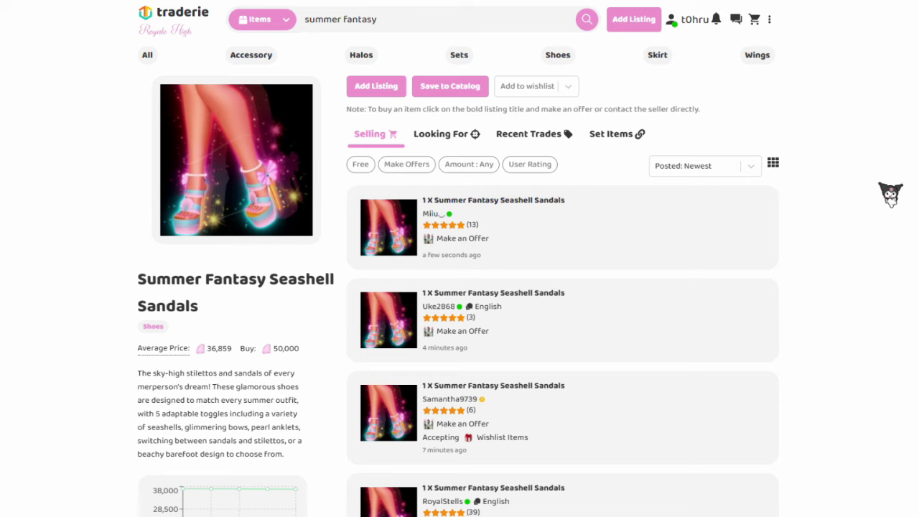
scroll(459, 258, "down", 1)
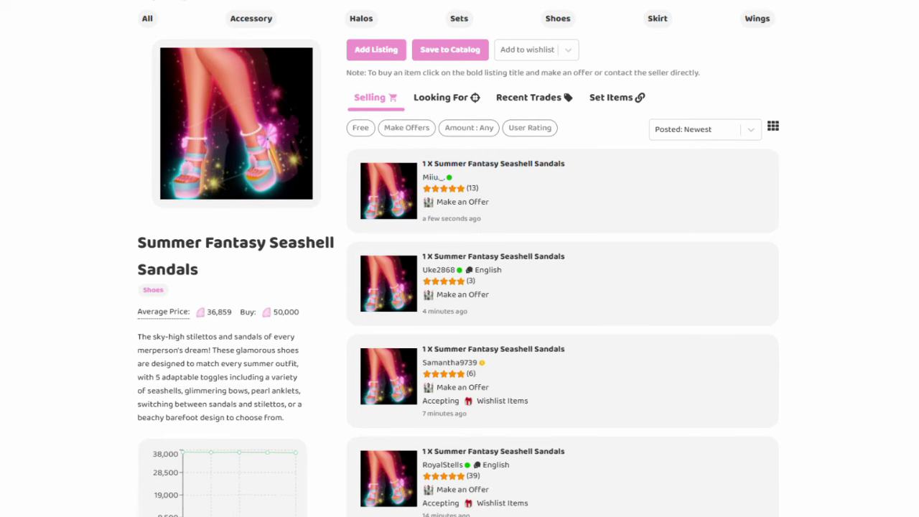
scroll(465, 148, "up", 1)
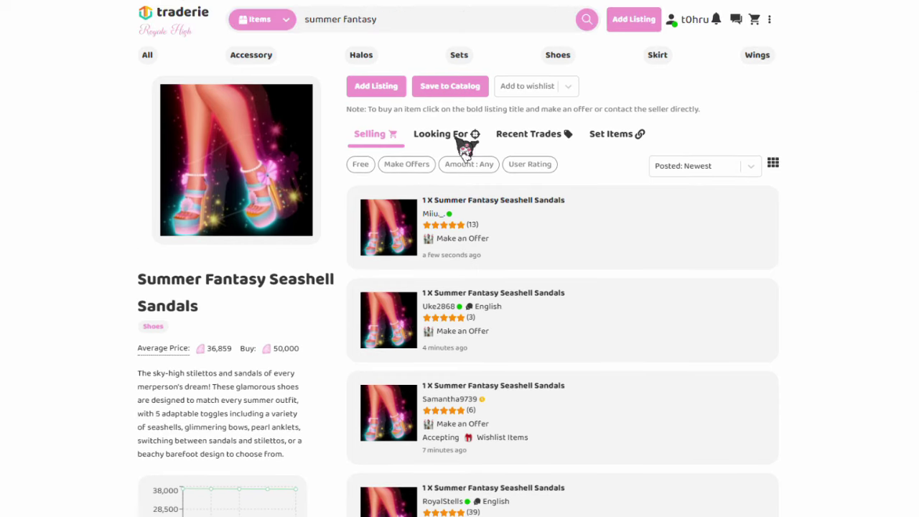
left_click(463, 144)
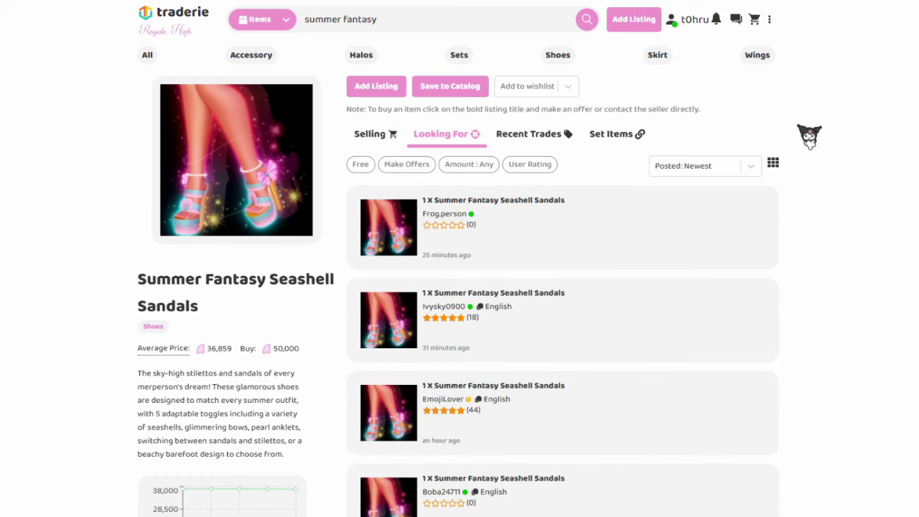
scroll(460, 258, "down", 2)
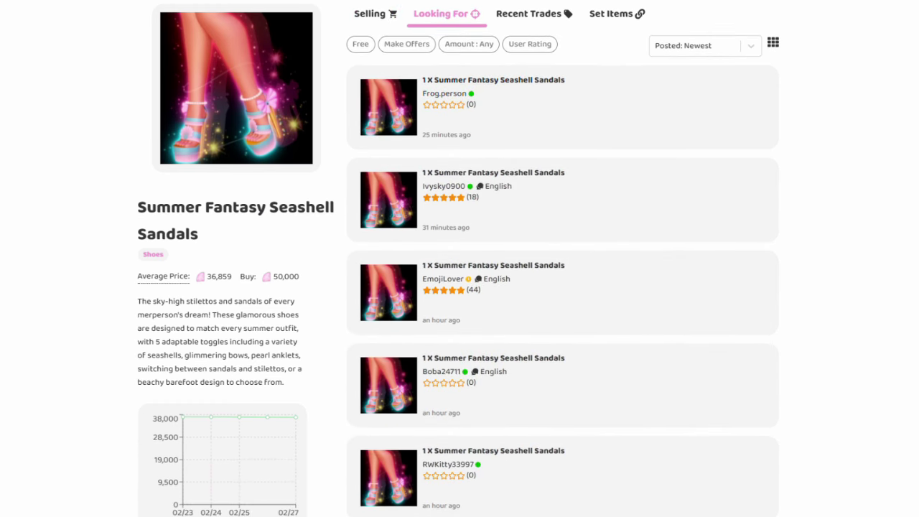
scroll(562, 258, "down", 3)
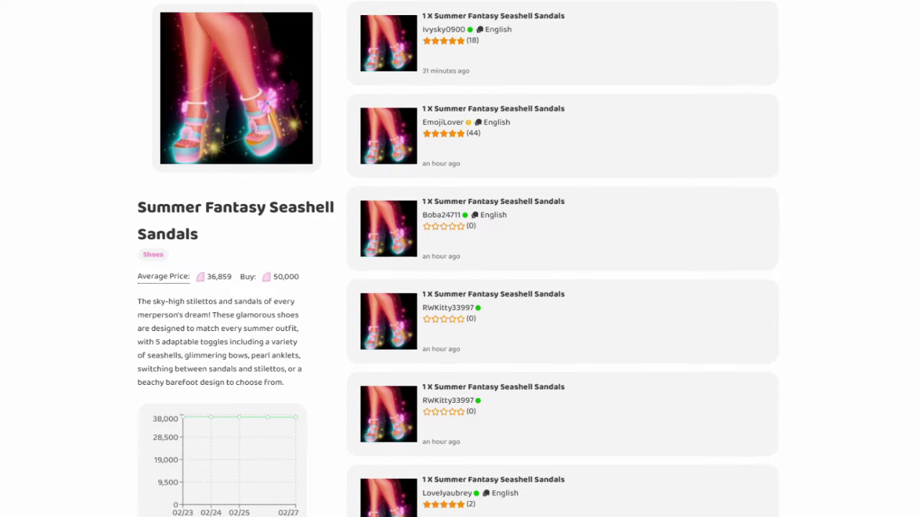
scroll(563, 259, "down", 3)
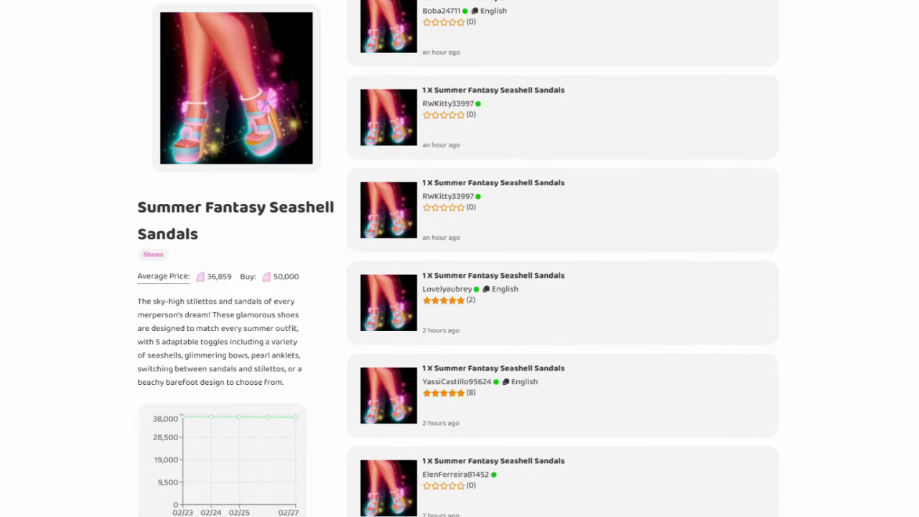
scroll(556, 100, "up", 5)
left_click(543, 138)
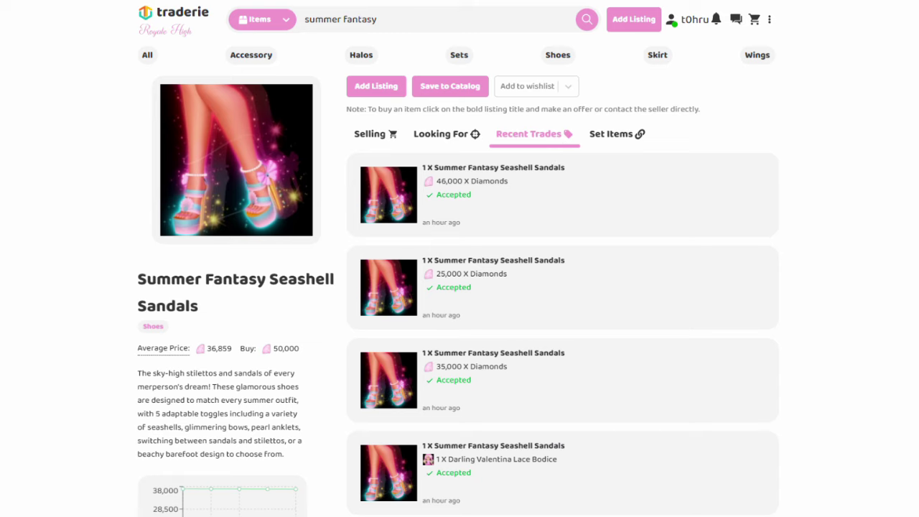
scroll(609, 139, "down", 1)
scroll(609, 139, "up", 1)
left_click(610, 137)
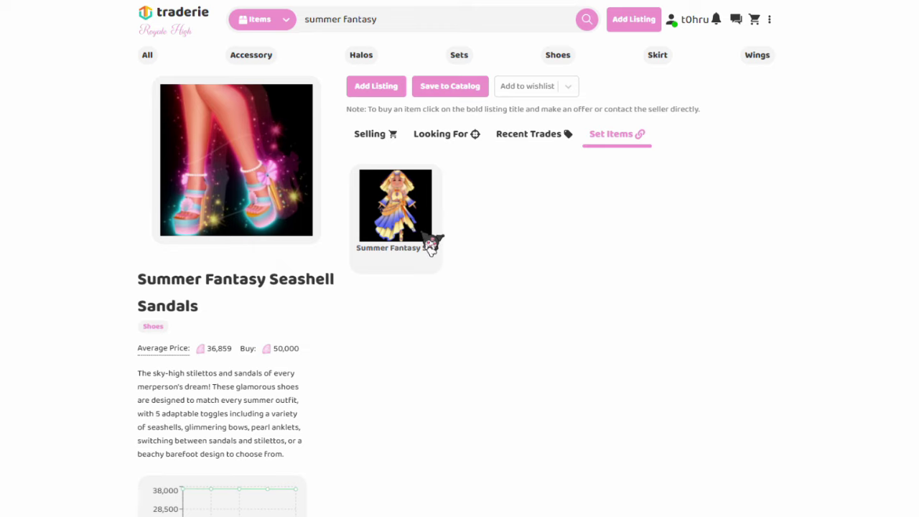
key("alt+Left")
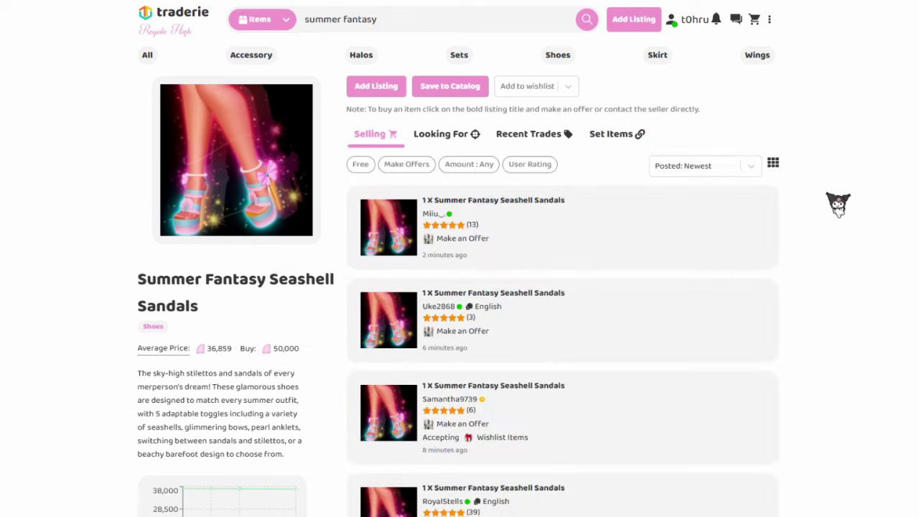
Step: Start a new listing with Summer Fantasy Seashell Sandals as the item being sold
left_click(377, 88)
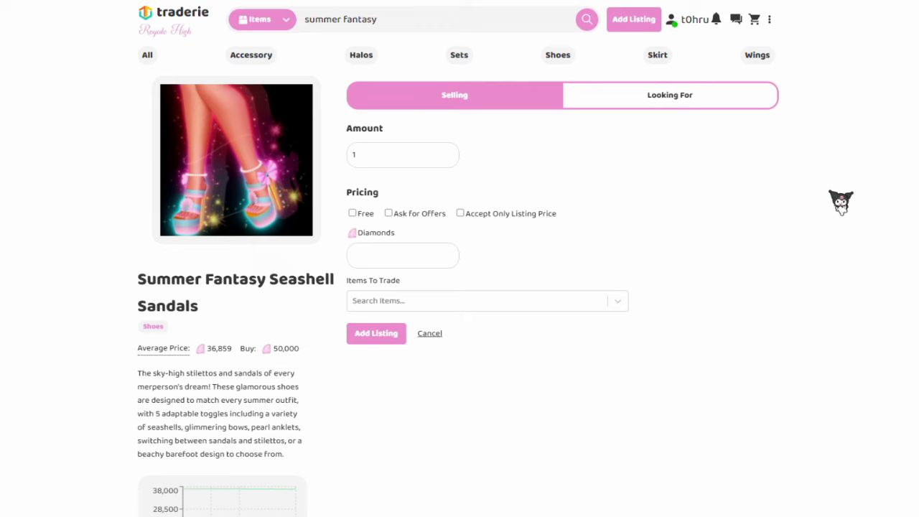
left_click(693, 23)
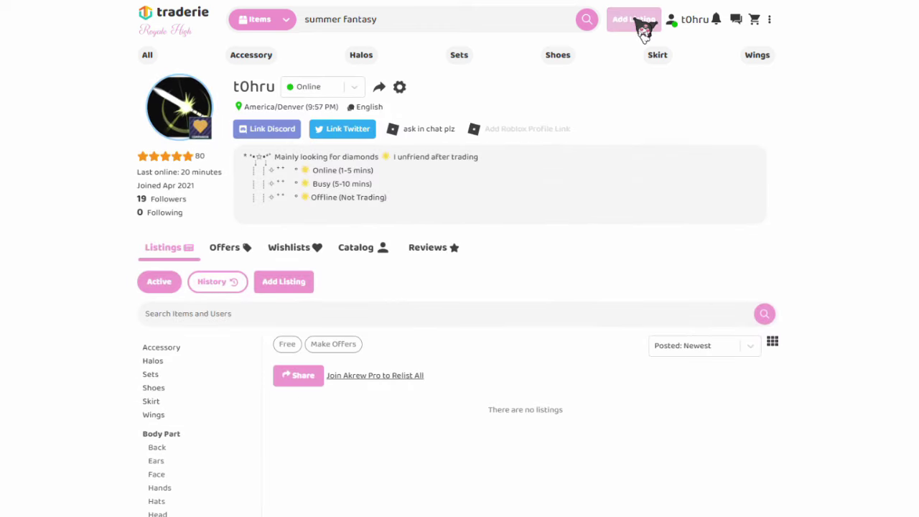
left_click(644, 28)
scroll(822, 204, "down", 1)
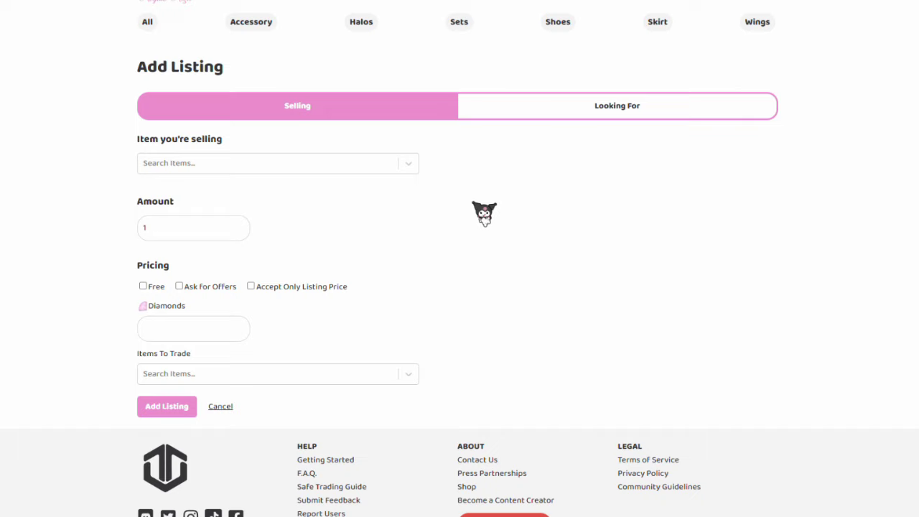
left_click(408, 165)
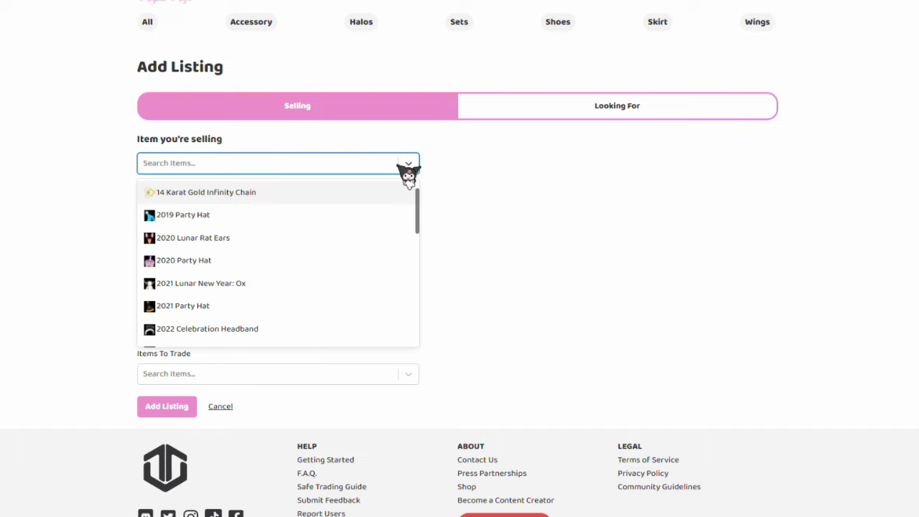
type("summer fantasy")
left_click(290, 239)
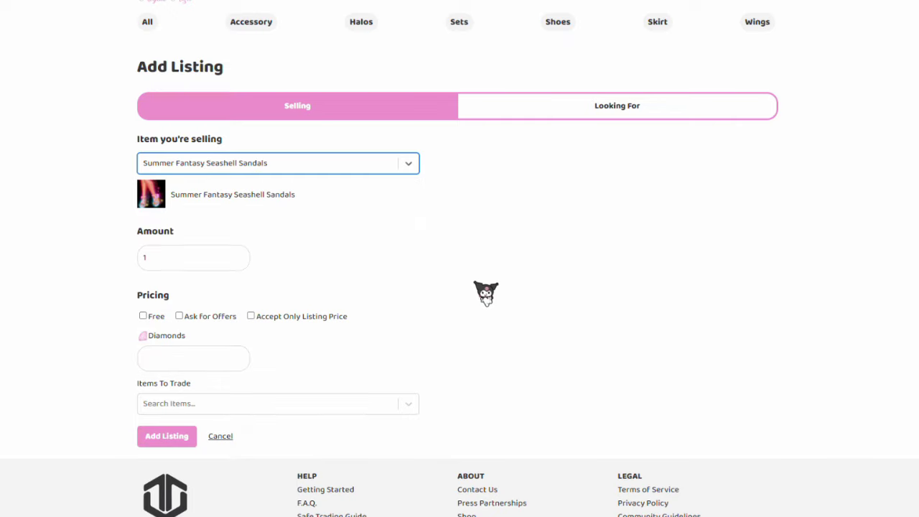
scroll(406, 297, "down", 1)
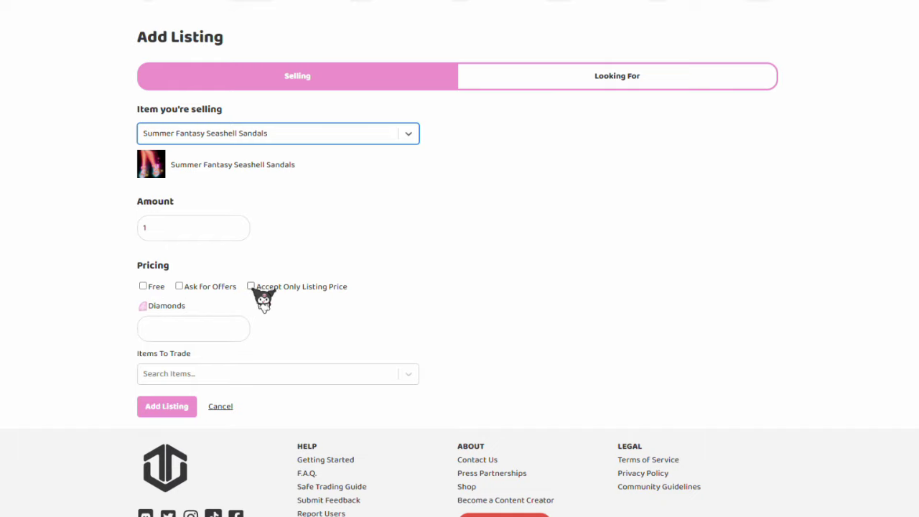
Step: Turn Ask for Offers off, accept only the listing price, and set 25,000 diamonds
left_click(189, 288)
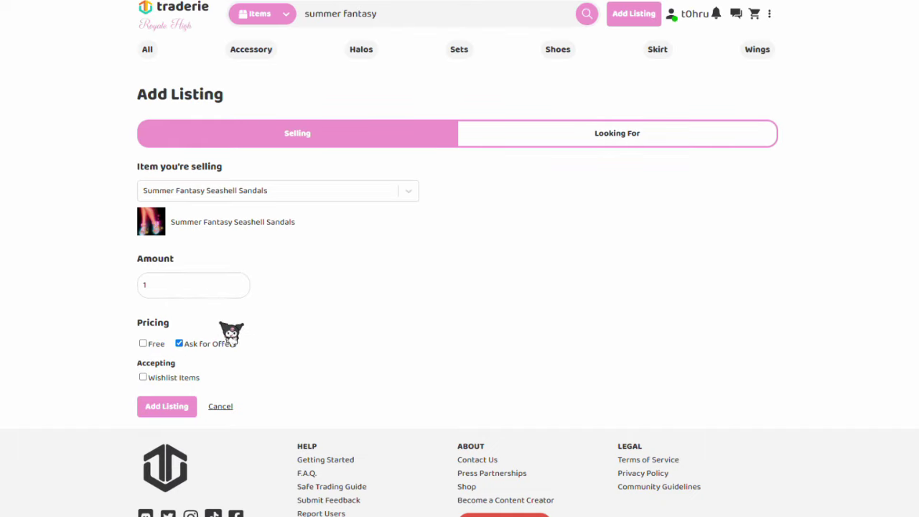
left_click(208, 345)
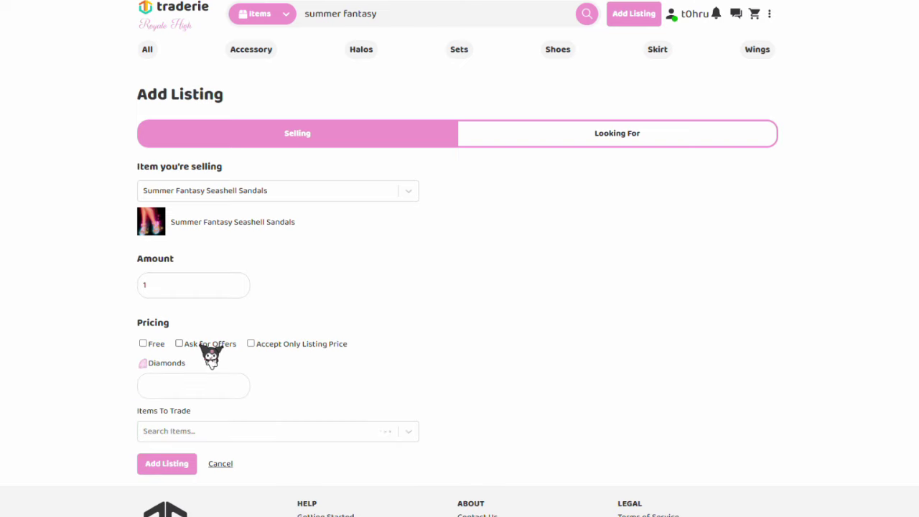
scroll(227, 351, "down", 1)
left_click(269, 287)
left_click(195, 328)
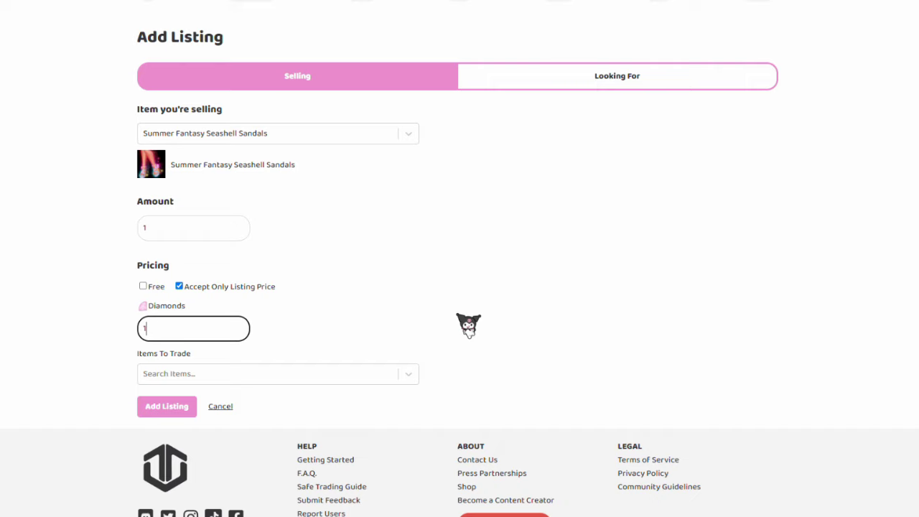
type("25")
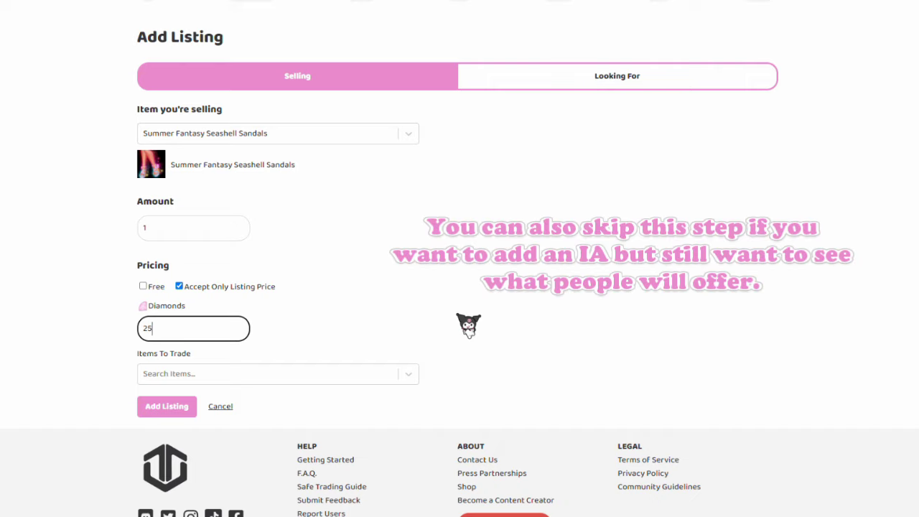
Step: Add Dear Dollie Gloves and Dear Dollie Tea Party Bow as accepted trade items
left_click(402, 372)
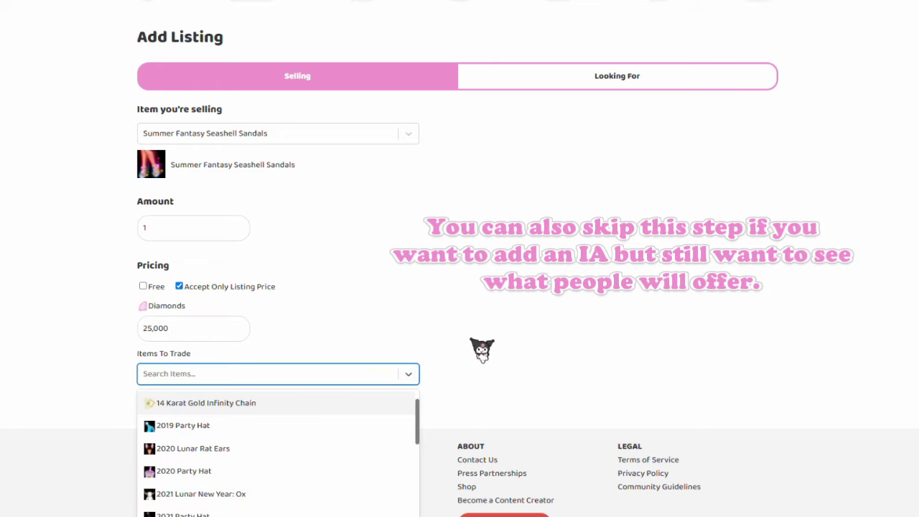
scroll(311, 453, "down", 2)
scroll(311, 455, "down", 5)
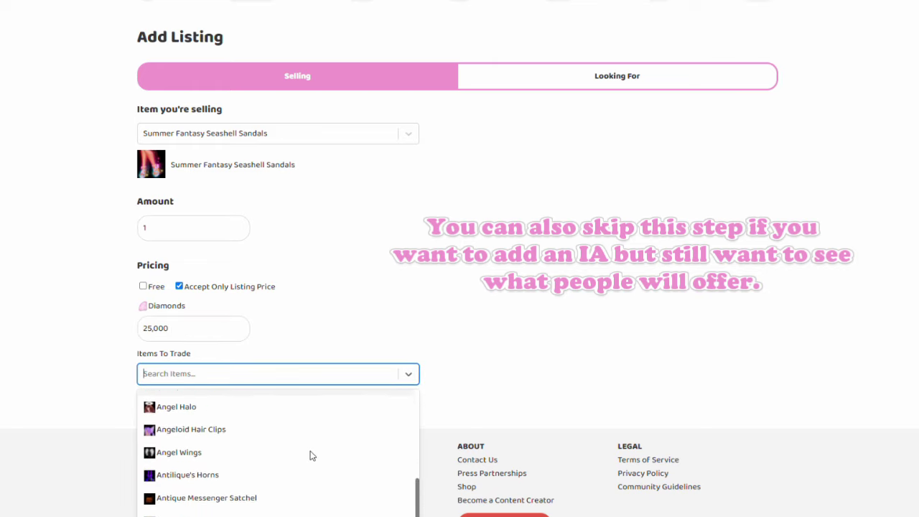
scroll(338, 431, "up", 2)
type("dear dollie")
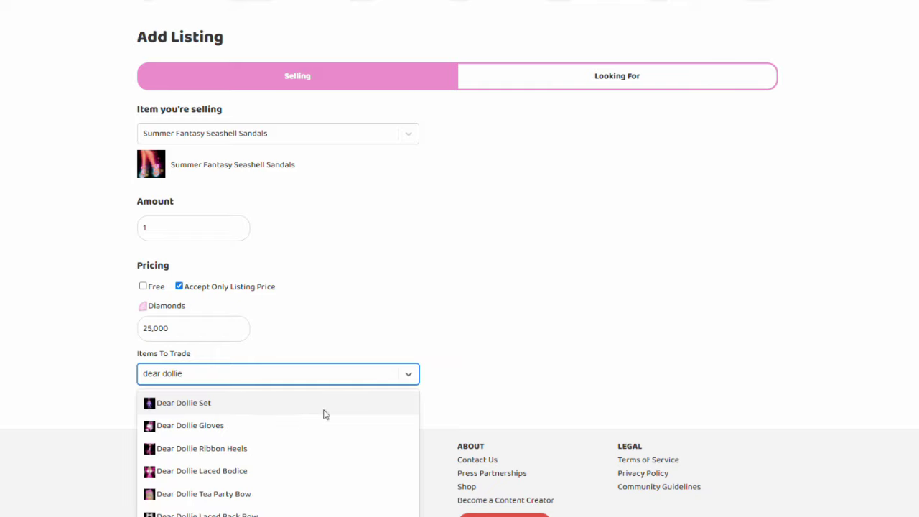
left_click(316, 429)
type("dear dollie")
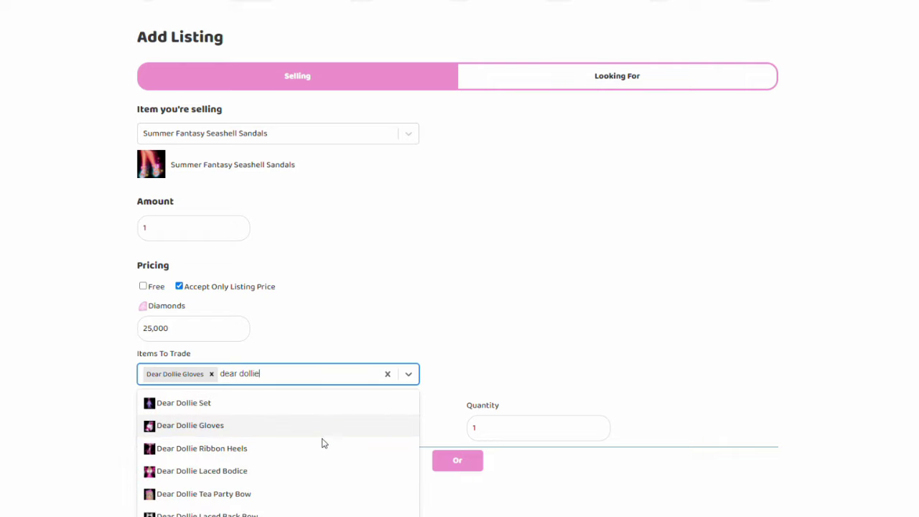
left_click(306, 495)
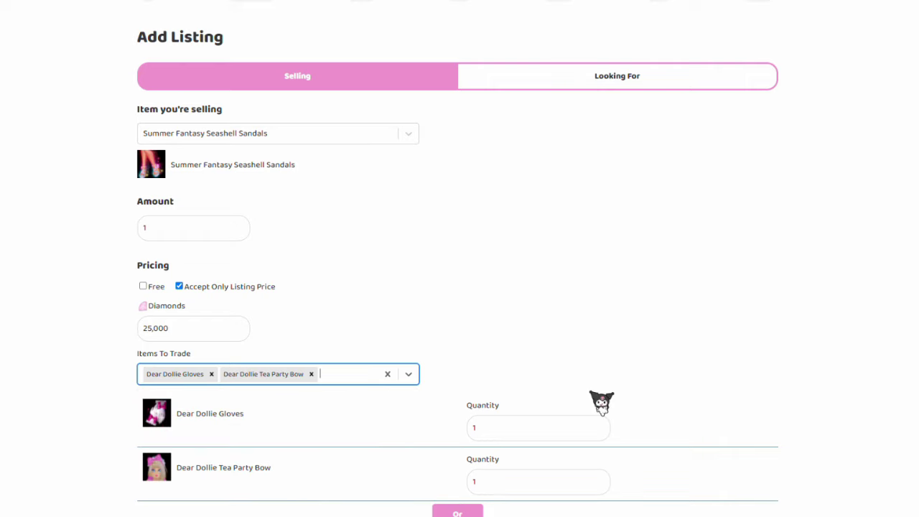
scroll(601, 402, "down", 1)
scroll(528, 316, "up", 2)
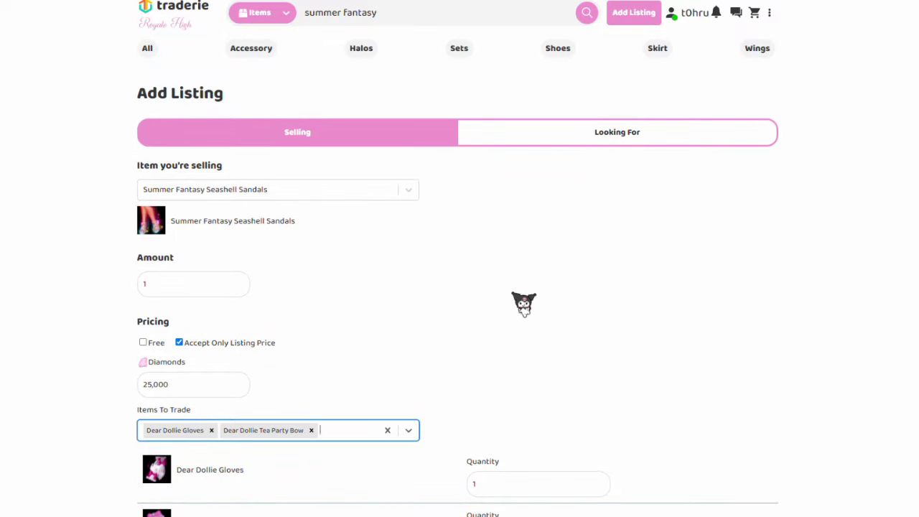
left_click(576, 146)
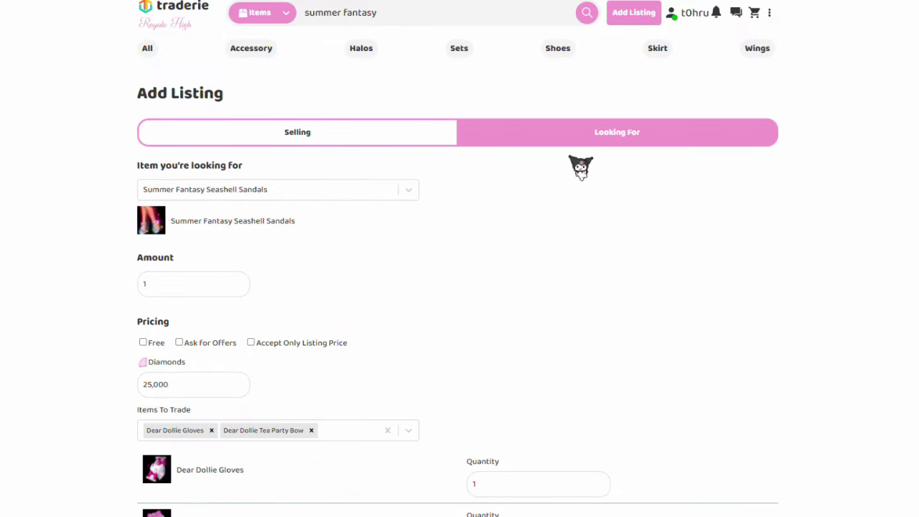
scroll(580, 167, "down", 2)
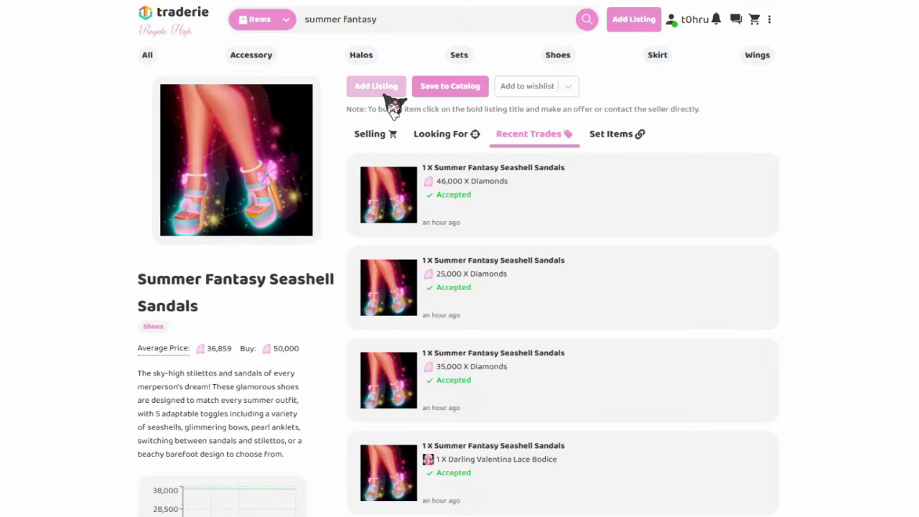
Step: Submit the 25,000 Diamonds sandals listing, dismiss the confirmation, and check offer notifications
left_click(387, 92)
left_click(412, 258)
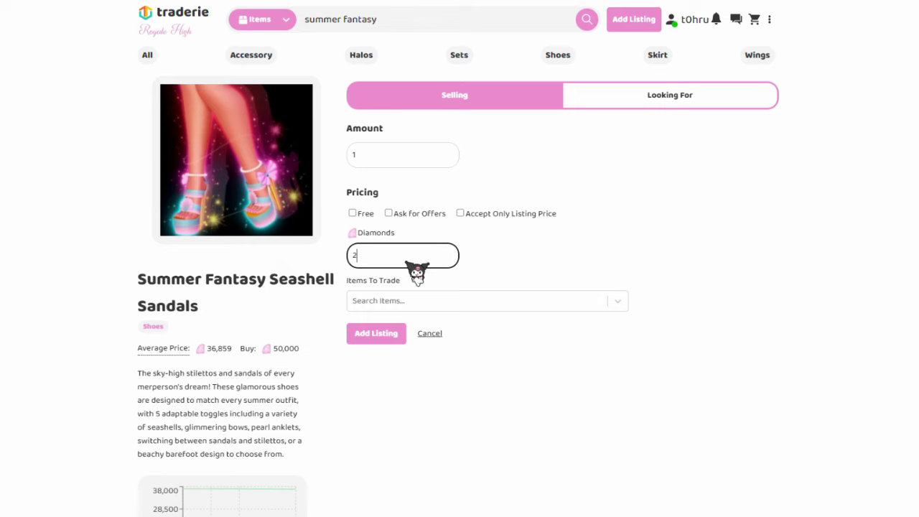
left_click(388, 333)
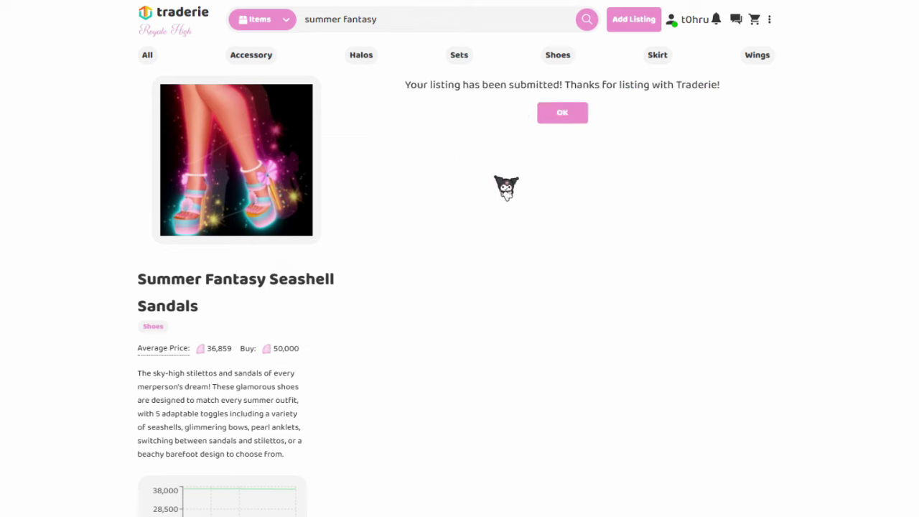
left_click(717, 22)
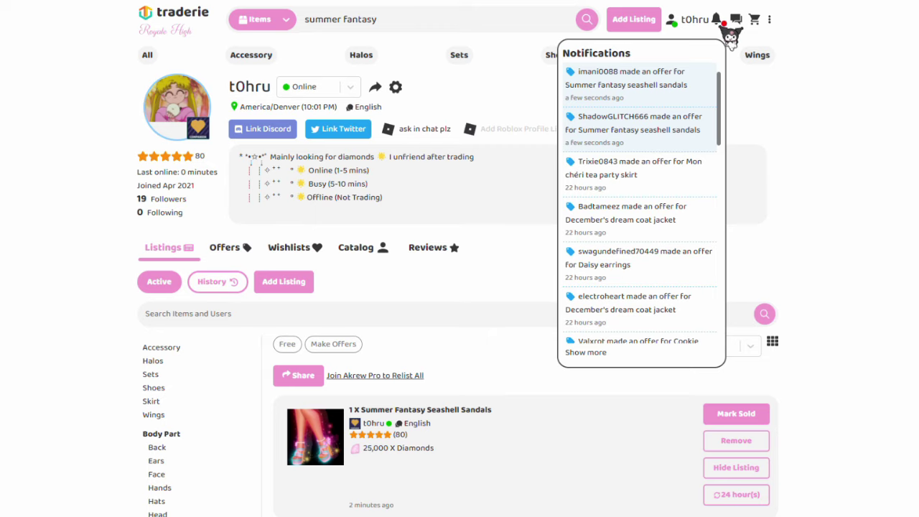
Step: Open the sandals offer notification, then review the open offers on own listings
left_click(697, 137)
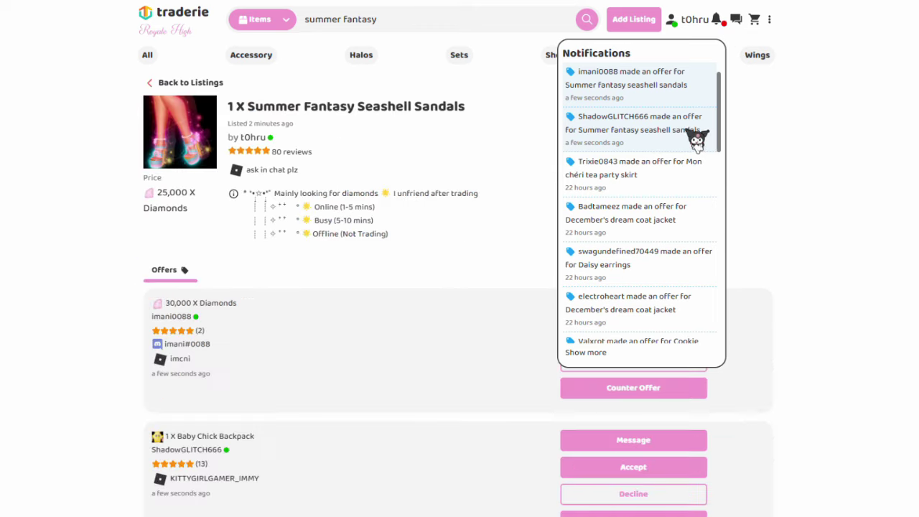
scroll(854, 235, "down", 2)
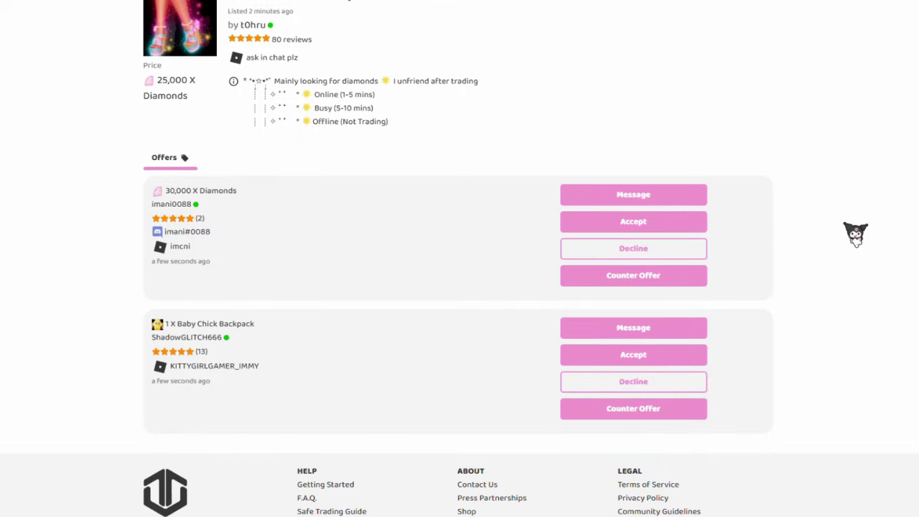
scroll(855, 233, "up", 2)
left_click(695, 18)
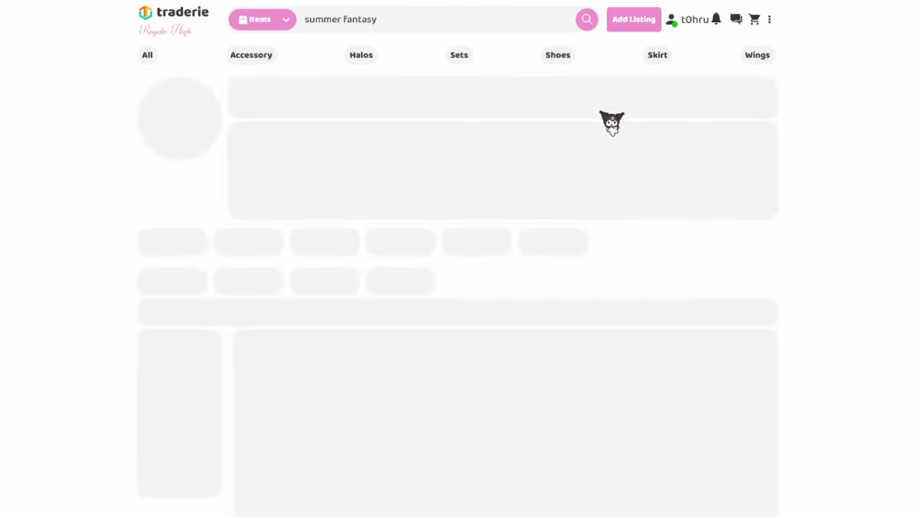
scroll(362, 265, "down", 1)
left_click(228, 196)
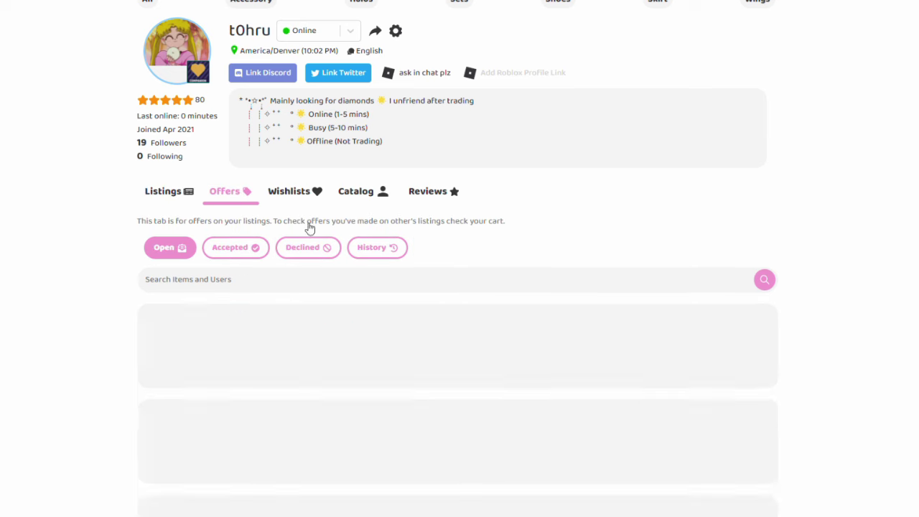
scroll(596, 294, "down", 1)
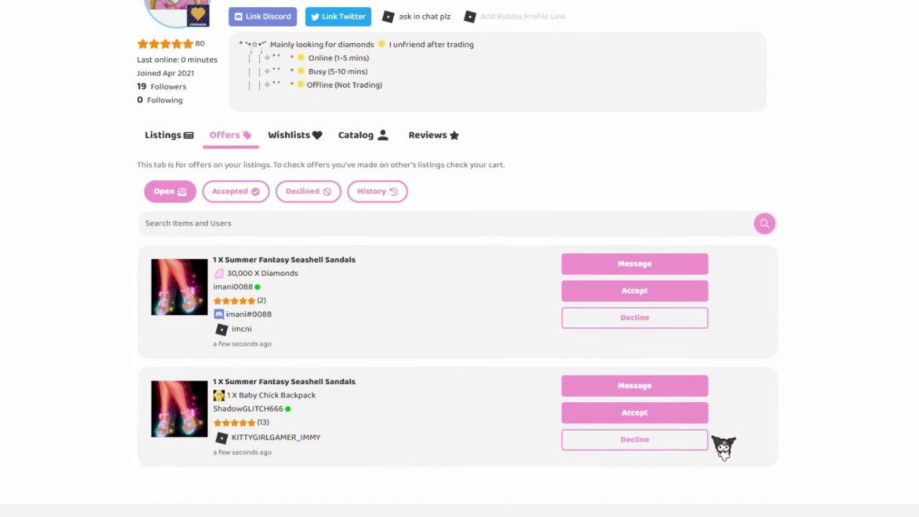
left_click(668, 441)
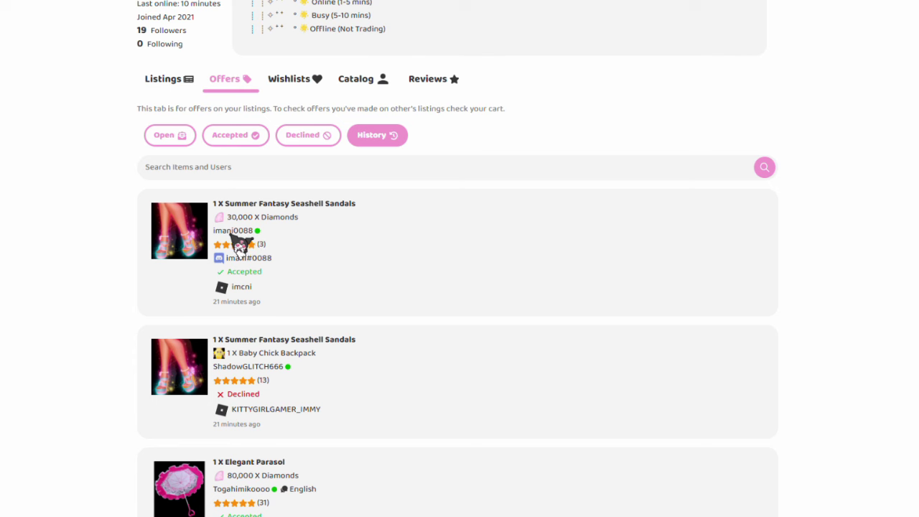
Step: Open the 30,000 Diamonds buyer's profile and read their reviews
left_click(234, 230)
scroll(258, 244, "up", 3)
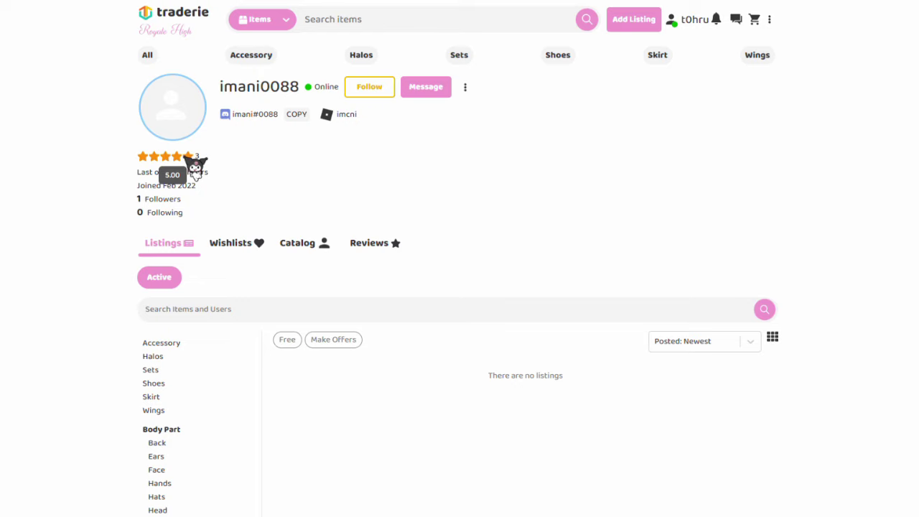
left_click(393, 242)
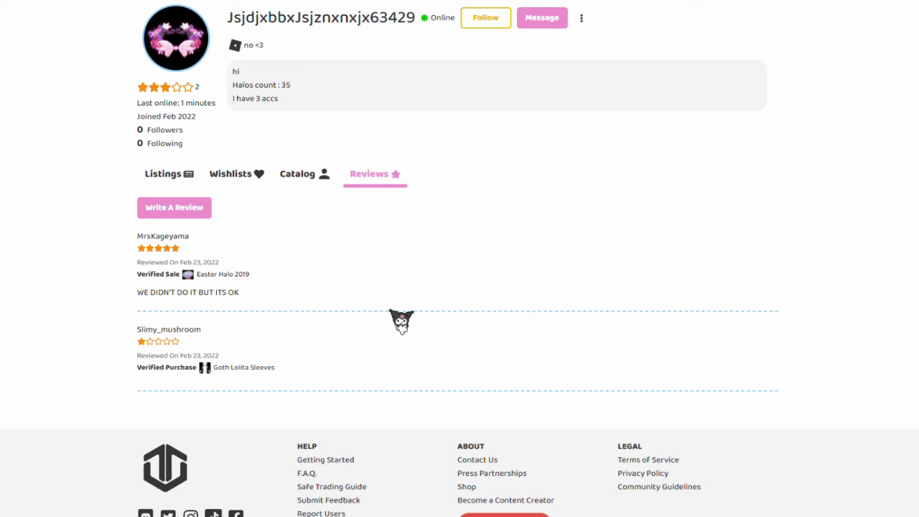
Step: Decline the Baby Chick Backpack offer, choosing a cancellation reason and submitting it
scroll(401, 321, "up", 1)
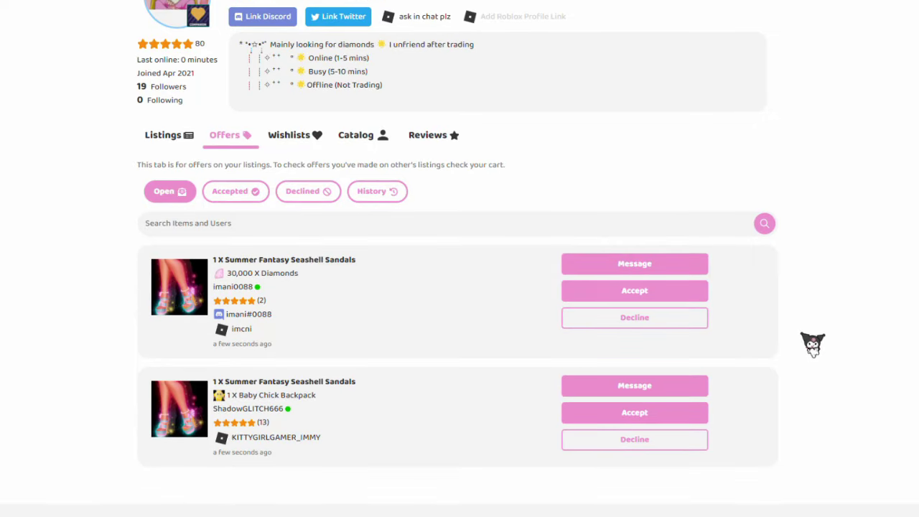
left_click(668, 442)
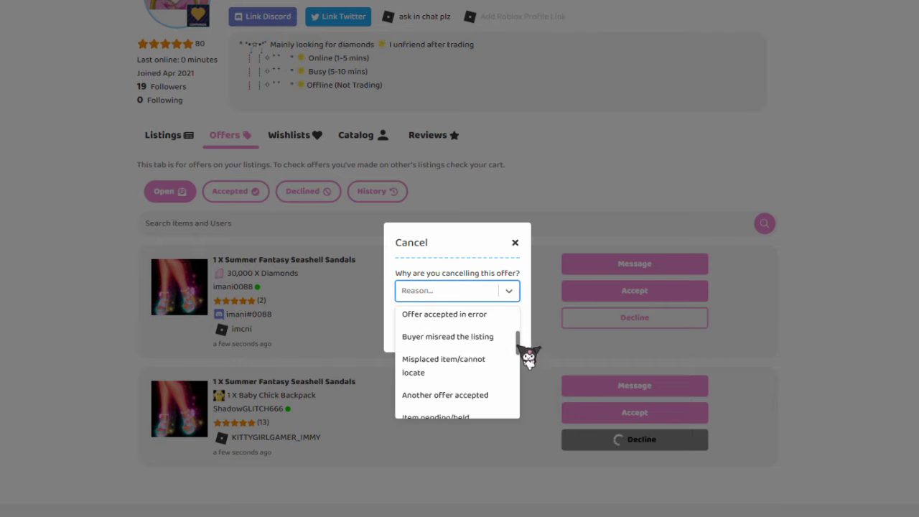
left_click_drag(518, 387, 516, 317)
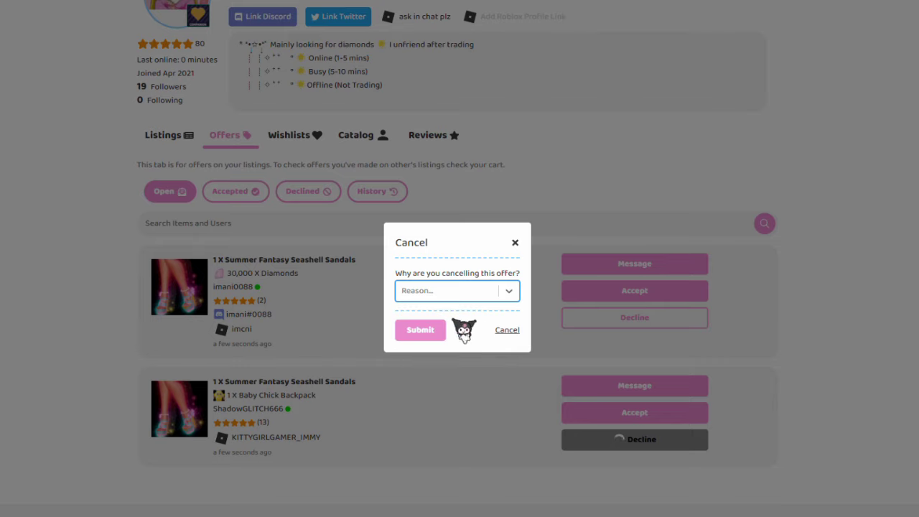
left_click(429, 330)
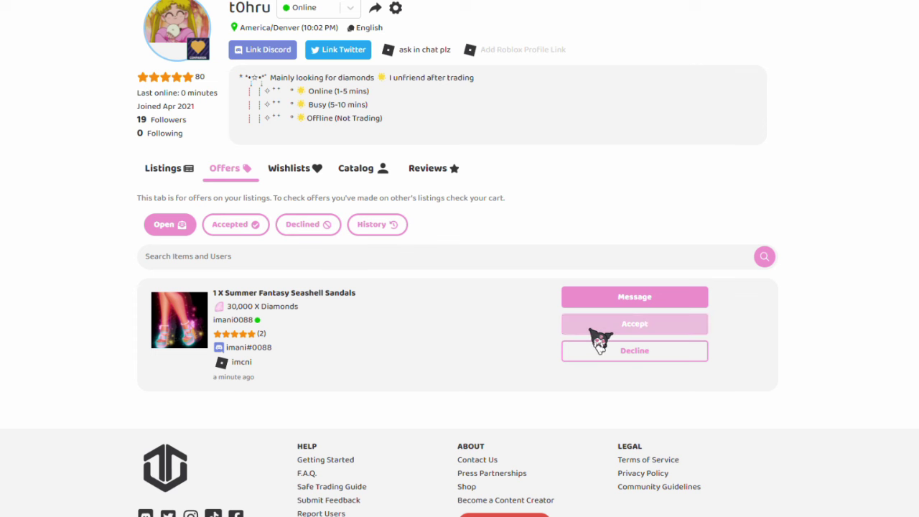
left_click(600, 337)
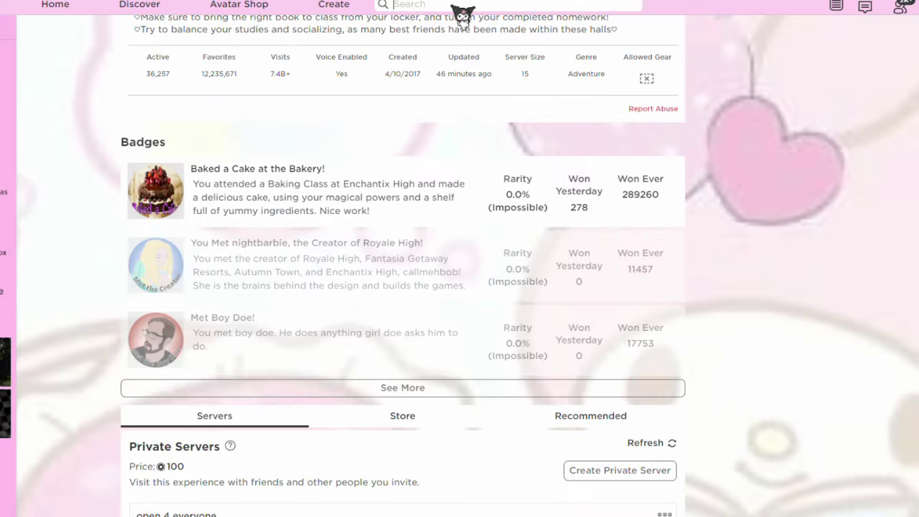
Step: Look up the buyer's Roblox account and mark the sandals trade as complete
left_click(460, 15)
type("imcni")
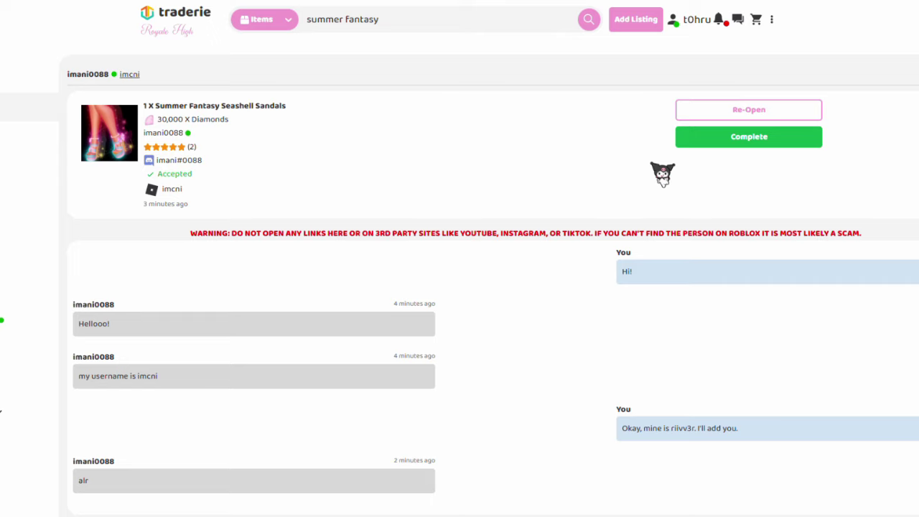
left_click(754, 143)
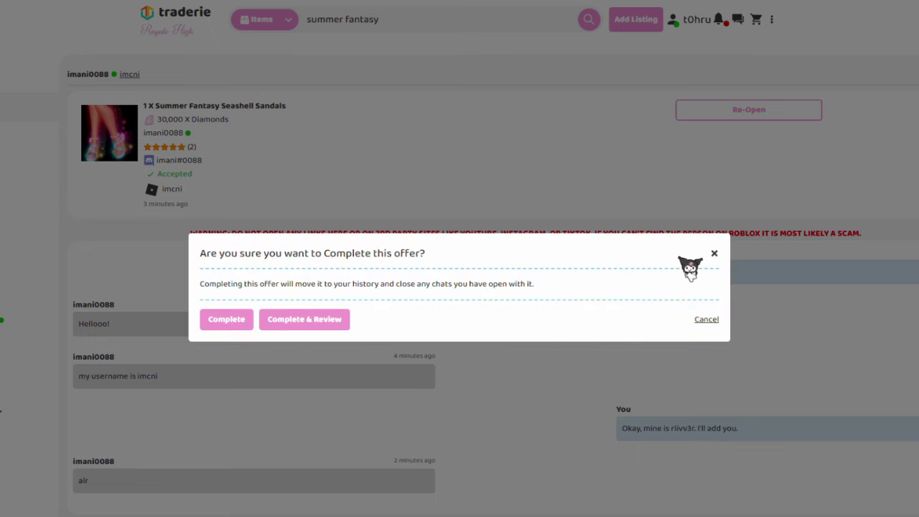
Step: Choose Complete & Review and begin writing a review of the buyer
left_click(323, 328)
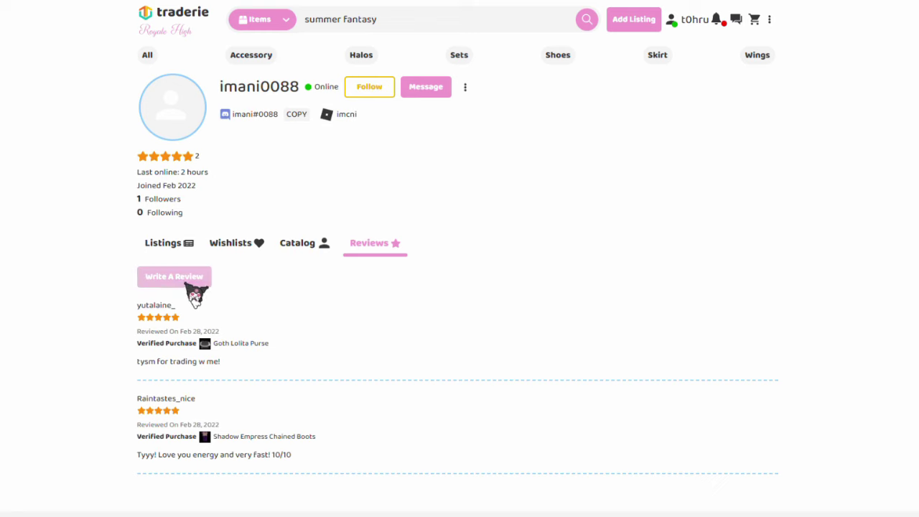
left_click(179, 280)
type("t trade thank you")
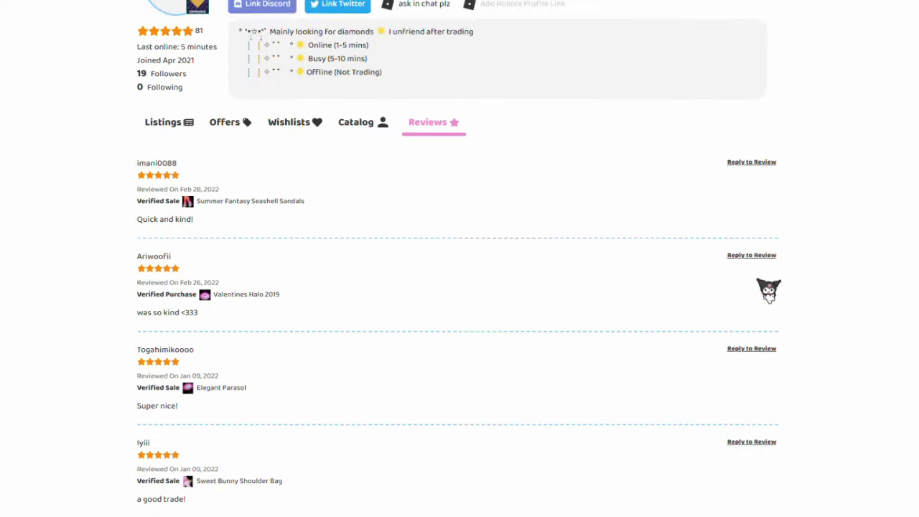
scroll(767, 289, "down", 1)
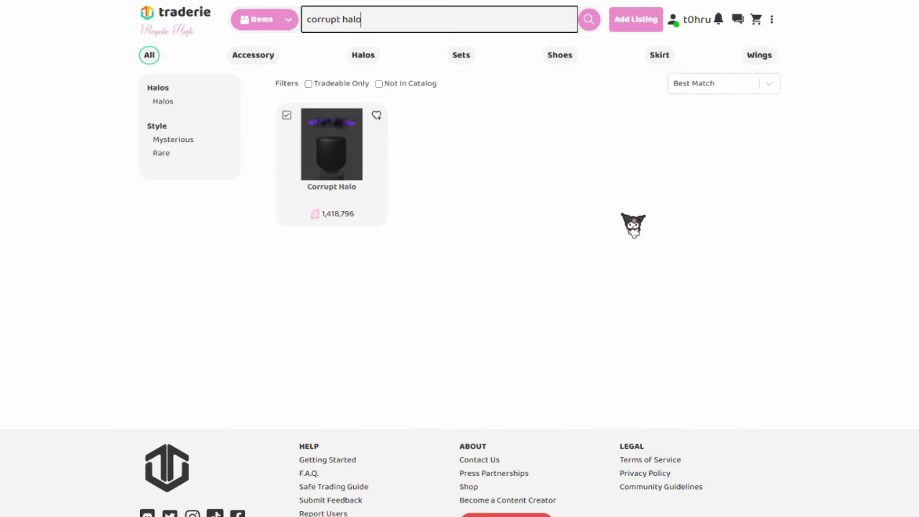
Step: Open the Corrupt Halo item page and browse its seller listings
left_click(336, 175)
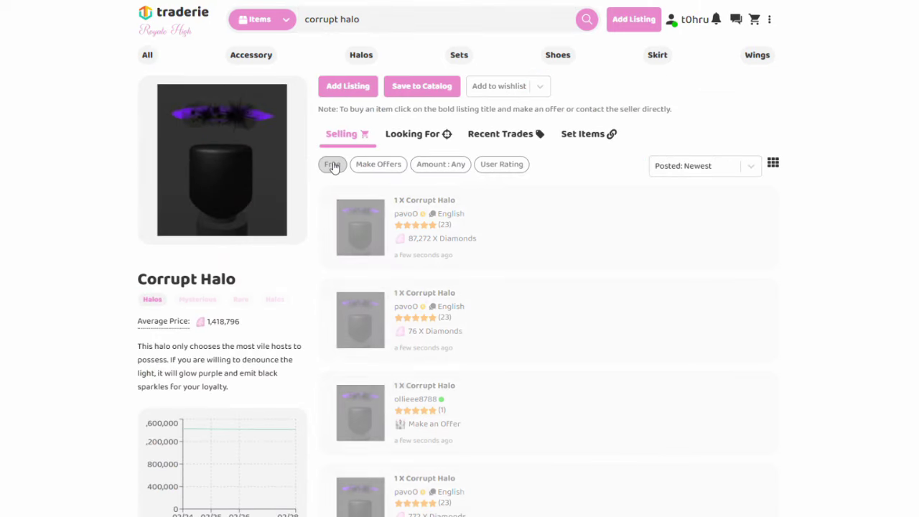
scroll(730, 211, "down", 5)
left_click(736, 218)
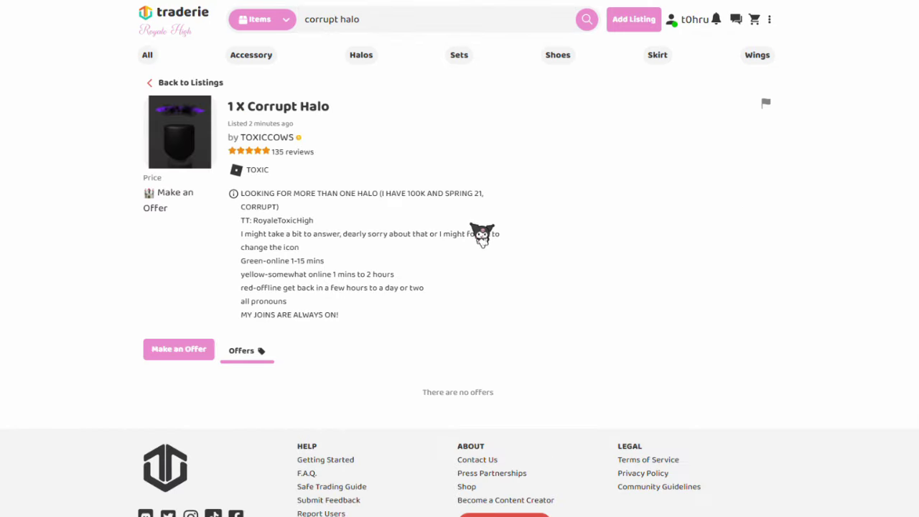
key("alt+Left")
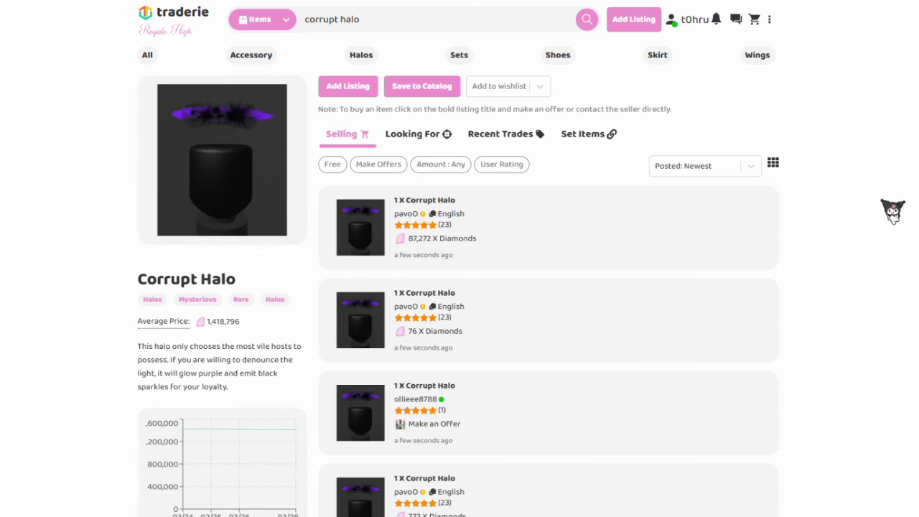
scroll(897, 213, "down", 1)
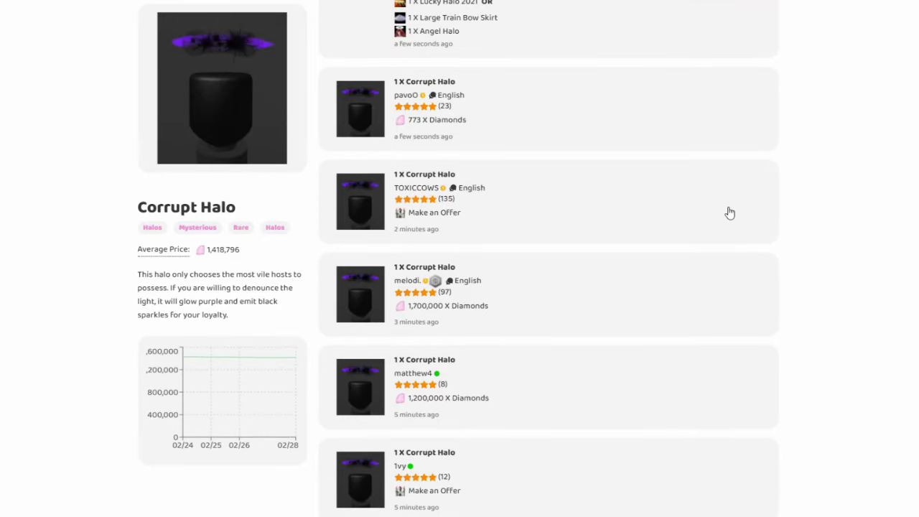
Step: Open a seller's Corrupt Halo listing, read the seller's profile reviews, then return to the listing
left_click(730, 213)
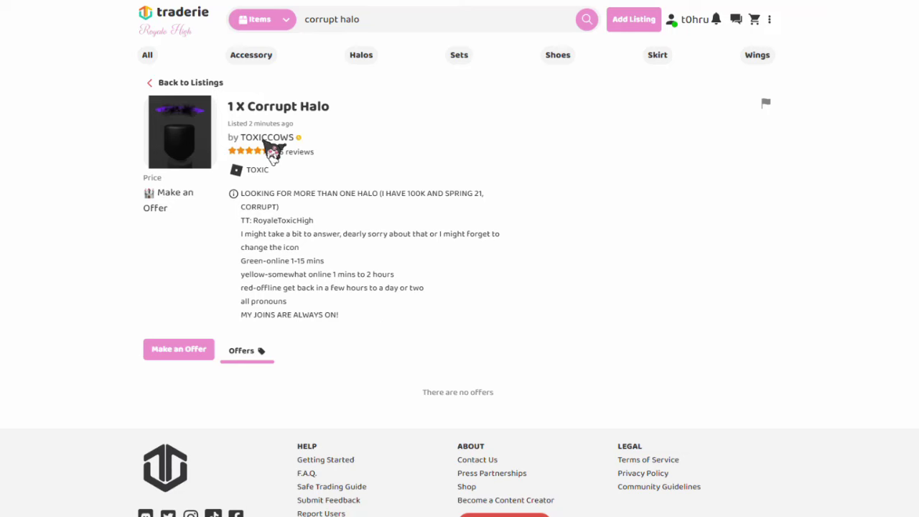
left_click(270, 150)
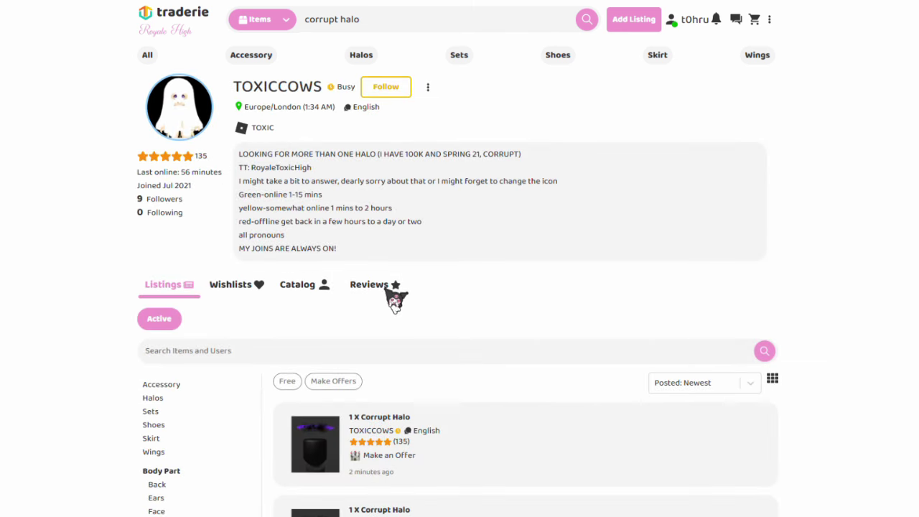
left_click(394, 293)
scroll(520, 303, "down", 3)
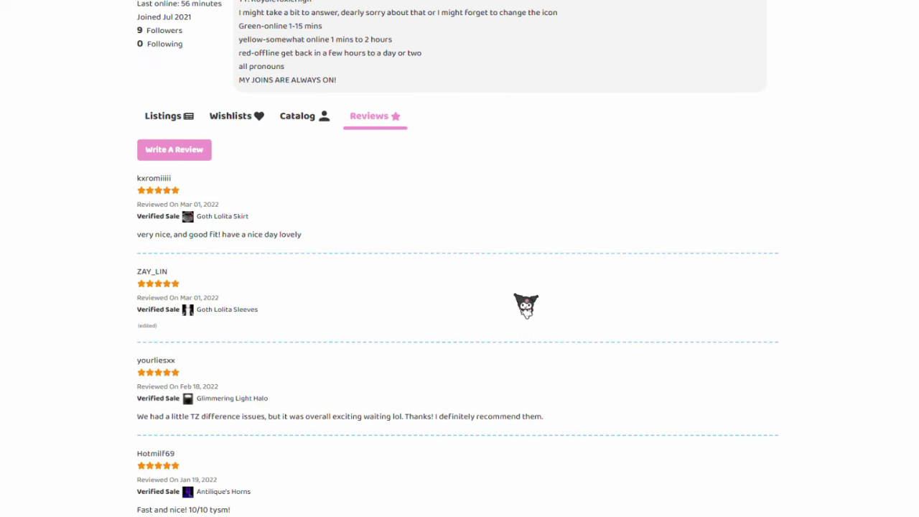
scroll(526, 305, "down", 10)
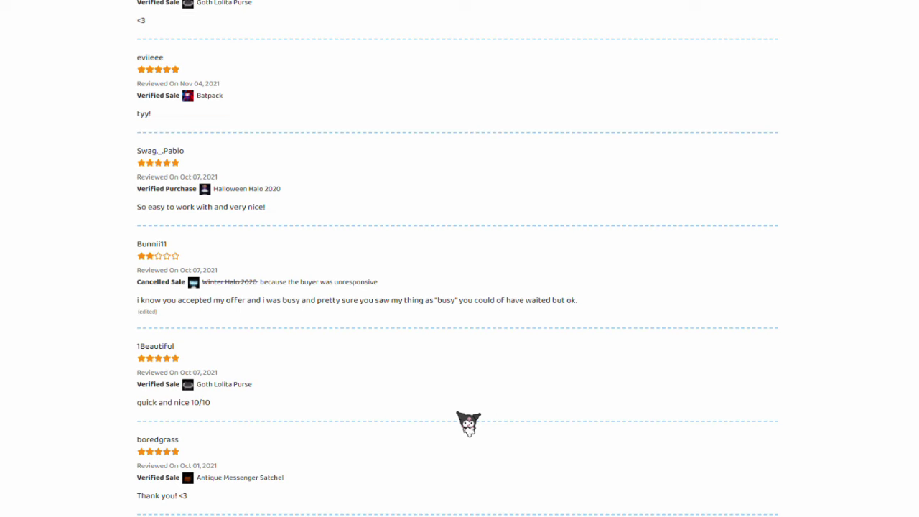
key("alt+Left")
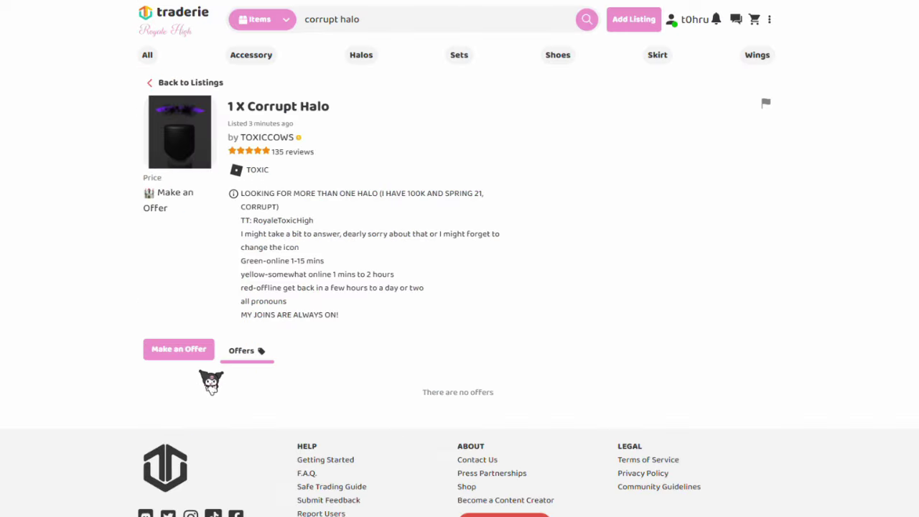
Step: Start an offer on the Corrupt Halo listing with 100,000 diamonds
left_click(194, 353)
scroll(301, 366, "down", 1)
left_click(230, 316)
key("ctrl+a")
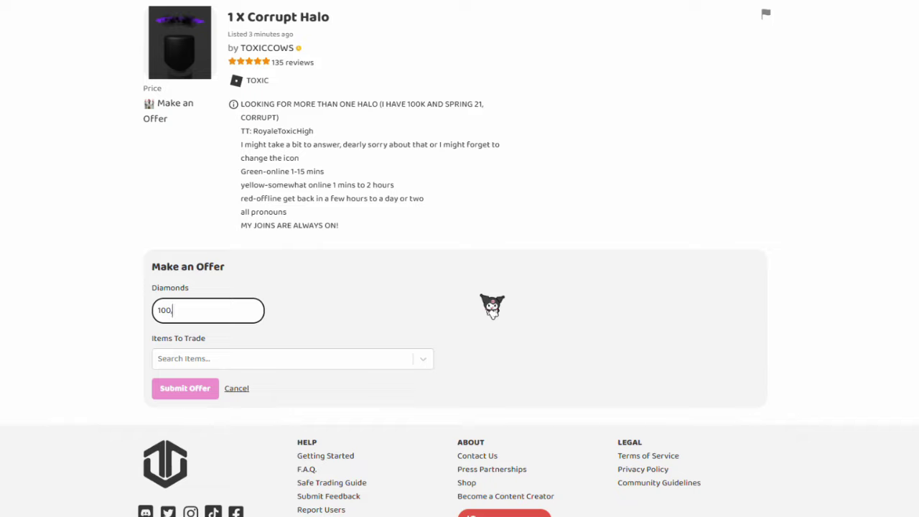
left_click(481, 295)
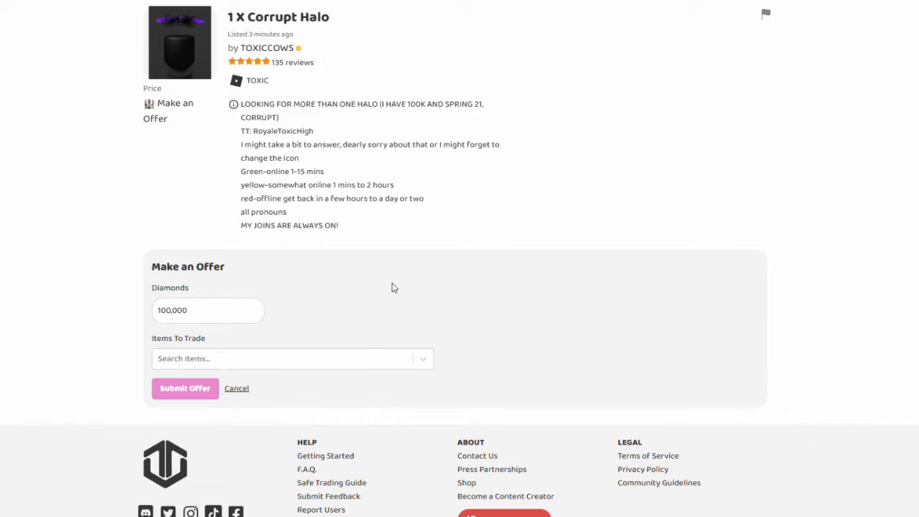
Step: Add Valentines Halo 2019 and Dear Dollie Laced Bodice to the offer and submit it
left_click(347, 364)
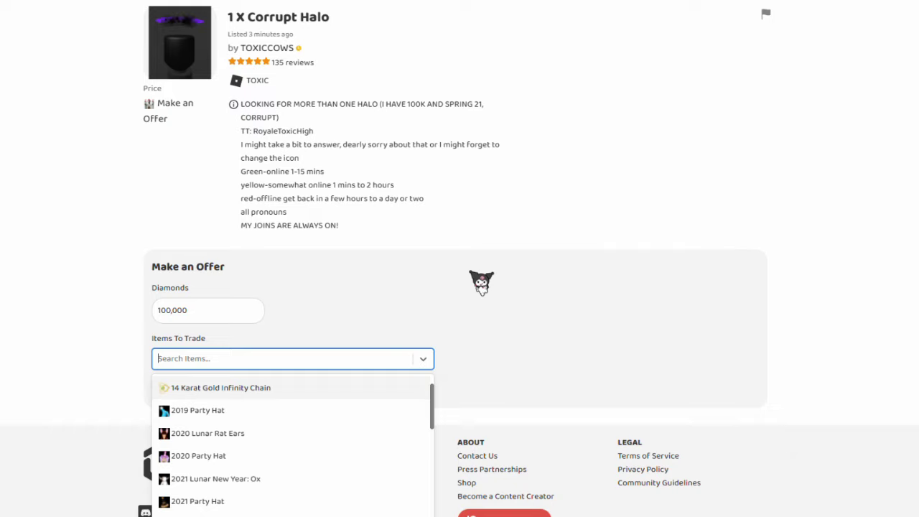
type("valen")
left_click(320, 411)
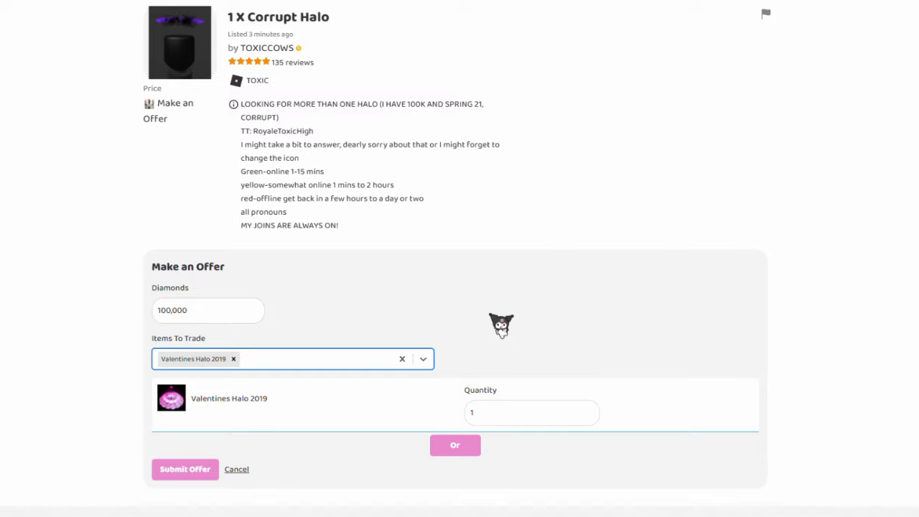
type("dear doll")
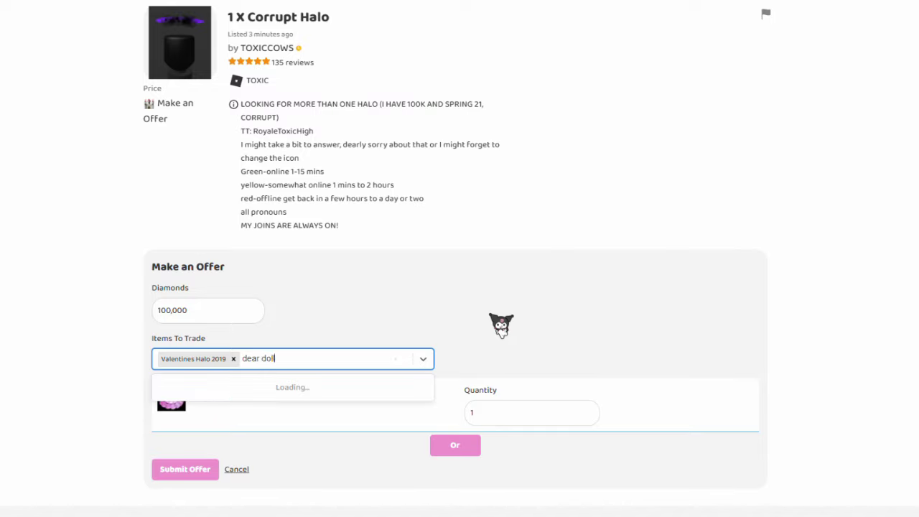
type("ie")
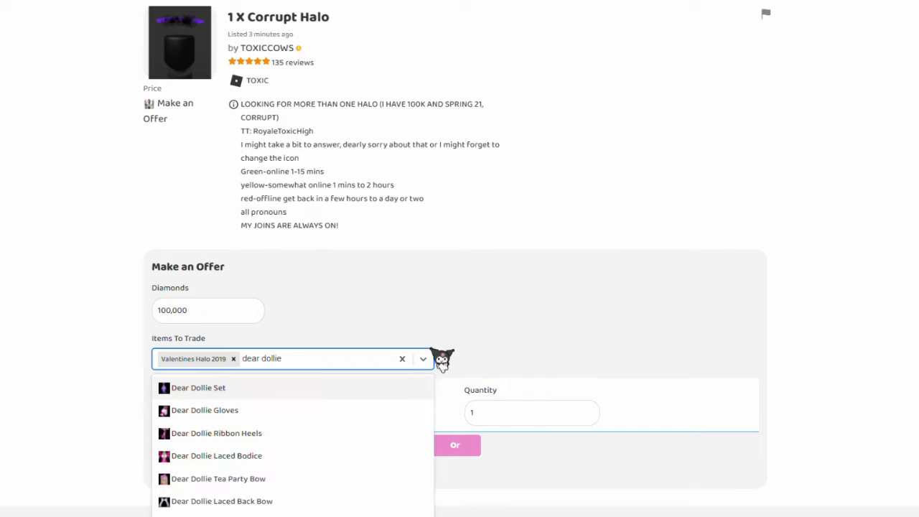
left_click(342, 457)
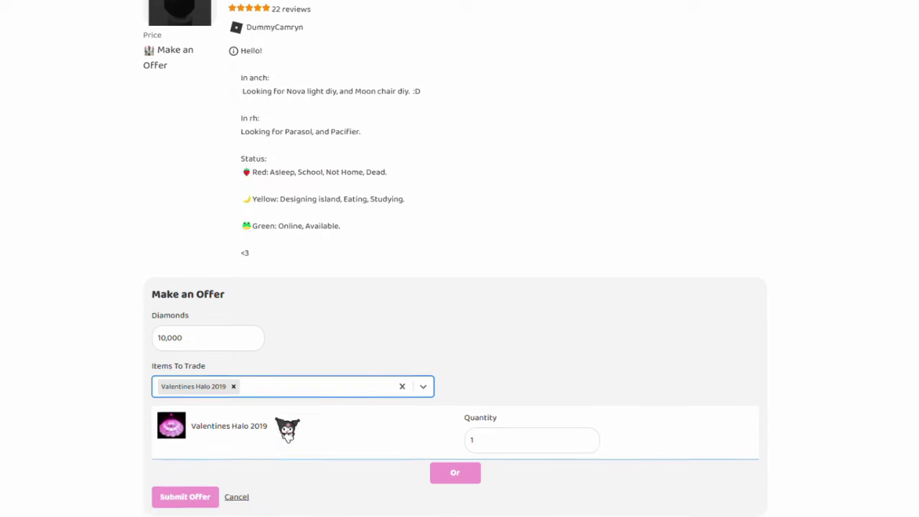
scroll(237, 420, "down", 2)
left_click(189, 398)
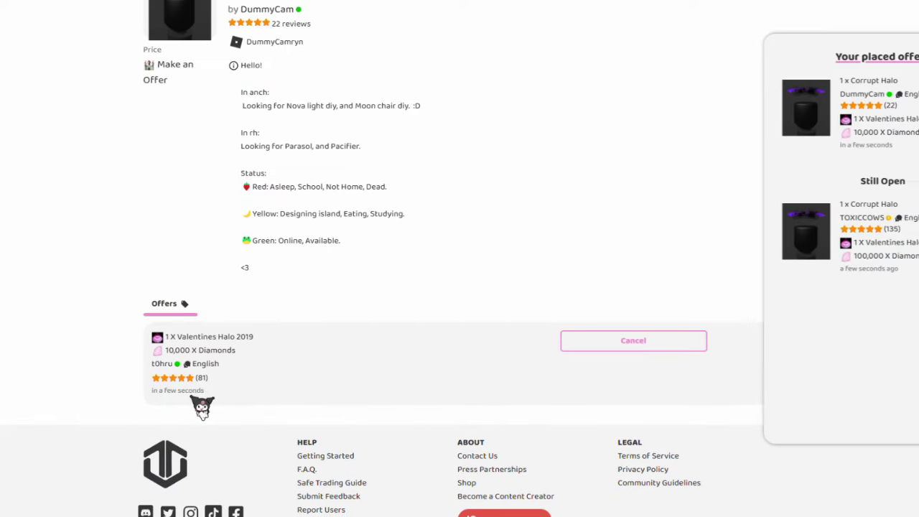
Step: Cancel the 10,000-diamond Corrupt Halo offer with the reason 'Offer sent in error'
left_click(617, 349)
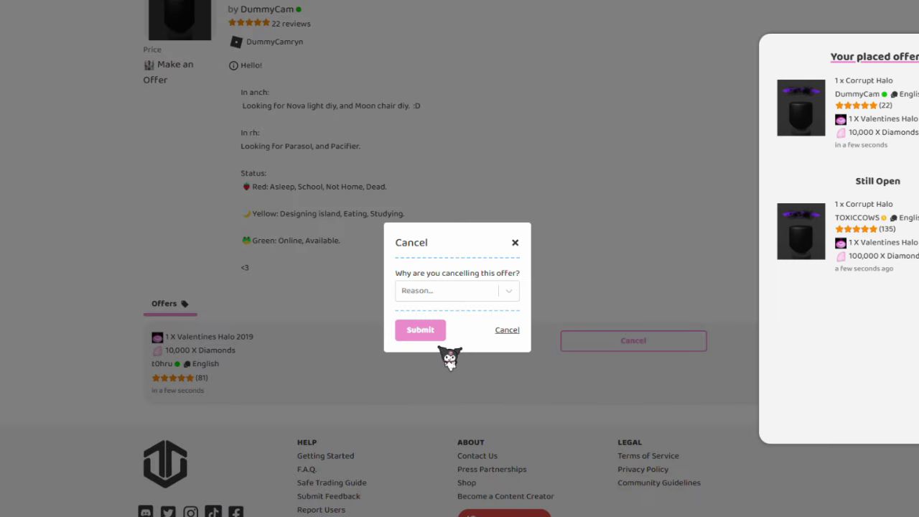
left_click(511, 300)
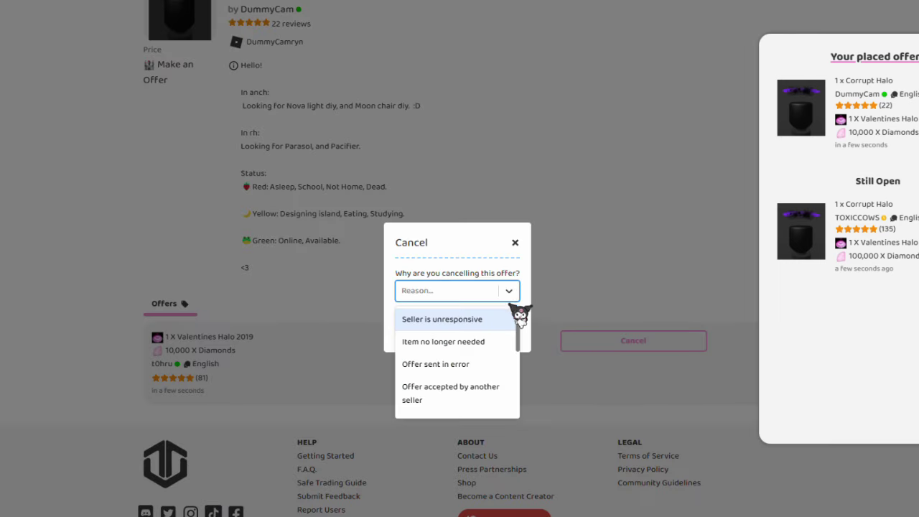
left_click(492, 364)
left_click(433, 335)
Step: Start a new offer with 100,000 diamonds and search the items list for Valentines Halo
left_click(186, 363)
left_click_drag(237, 416, 115, 419)
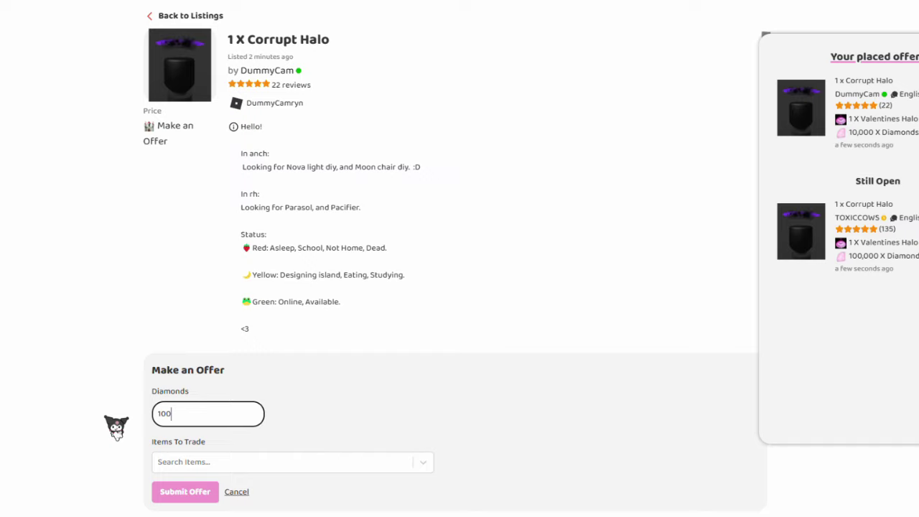
left_click(116, 429)
left_click(207, 421)
left_click(209, 461)
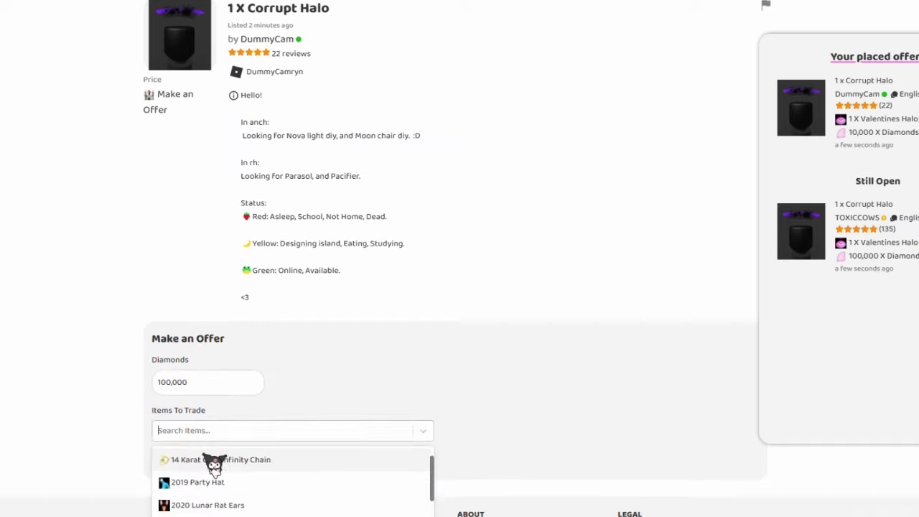
type("V")
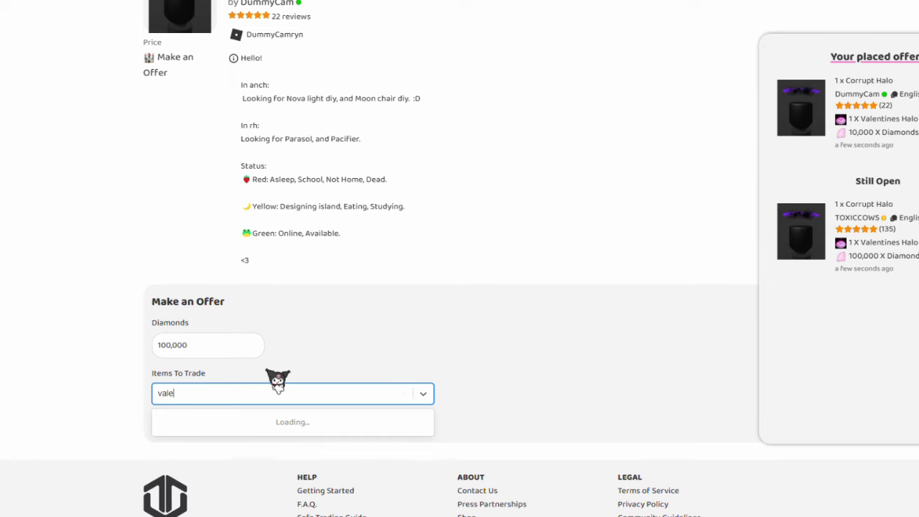
type("ale")
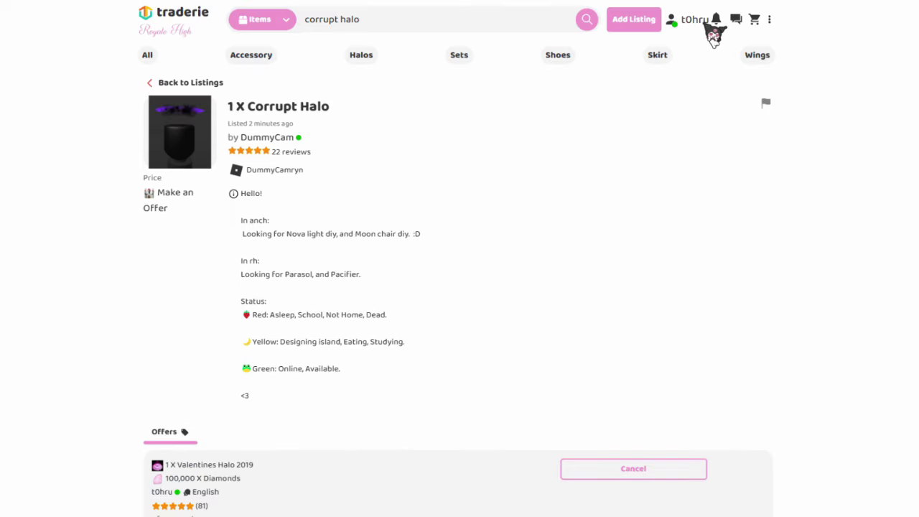
Step: Check the cart's accepted and past offers for the Pleated Skirt deal
left_click(757, 23)
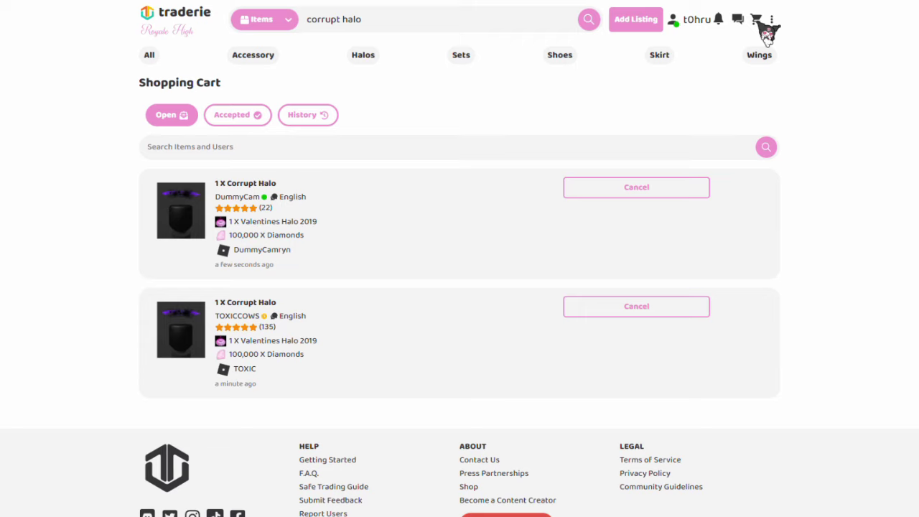
left_click(255, 122)
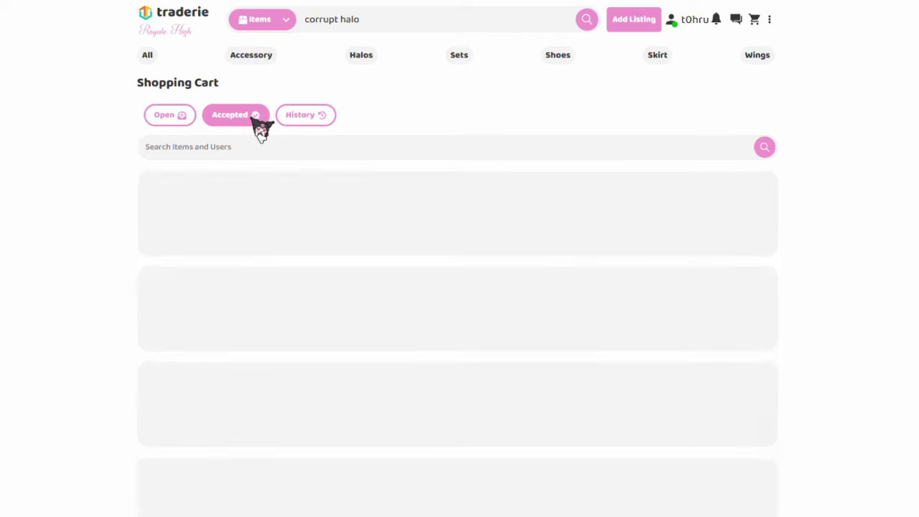
left_click(310, 119)
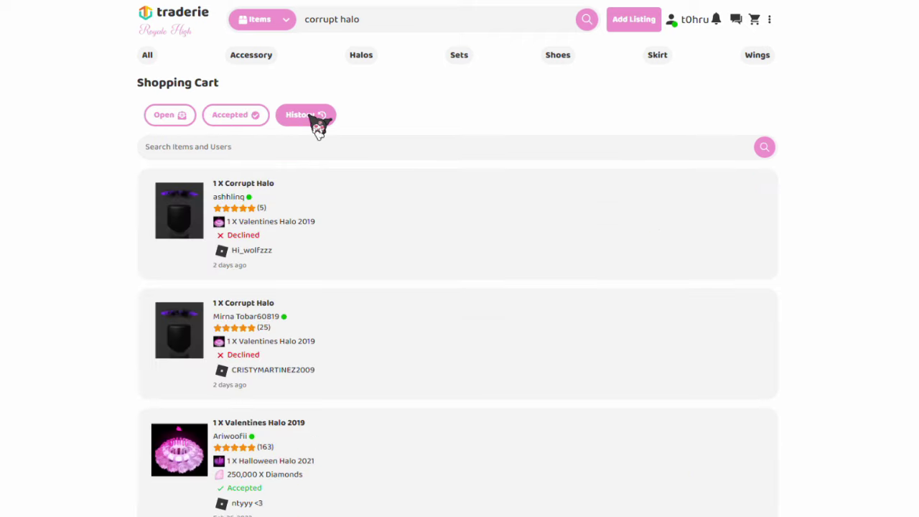
left_click(715, 20)
Step: Open the skirt seller's message, reply 'Hi!', and start the trade in Roblox
left_click(685, 129)
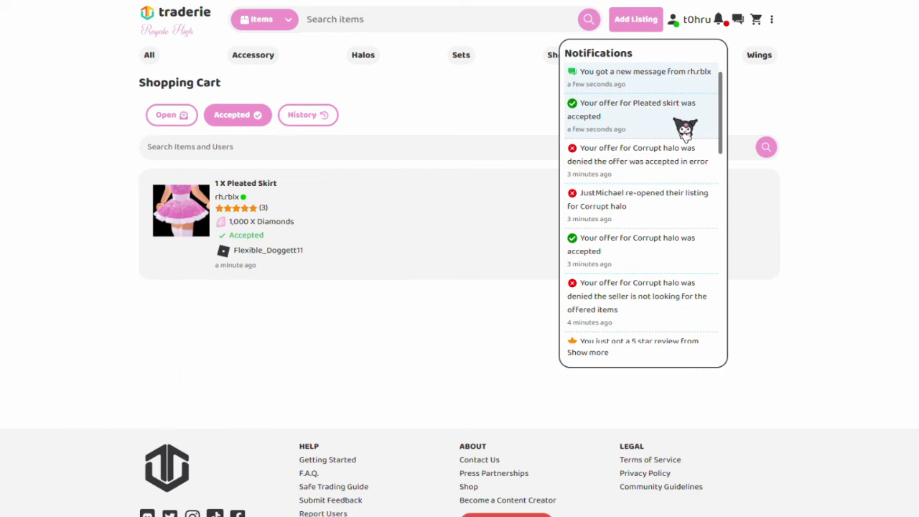
left_click(701, 84)
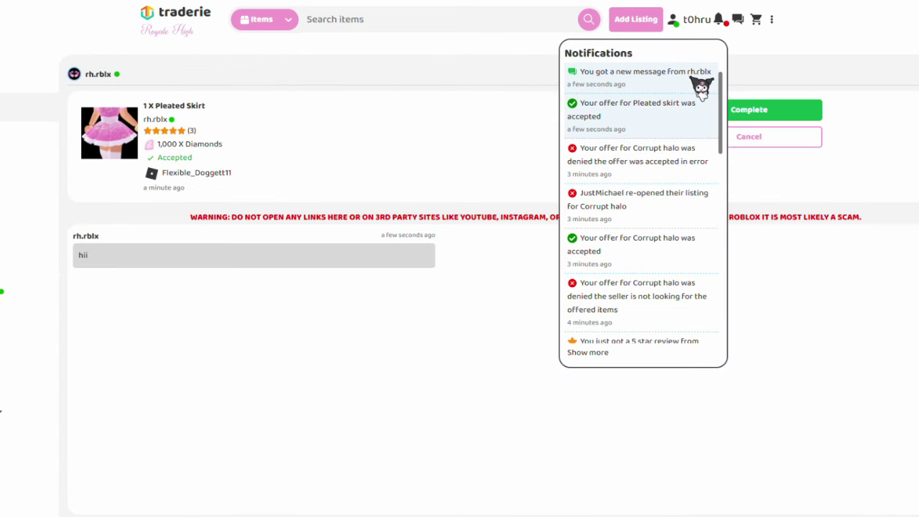
type("Hi!")
key("Return")
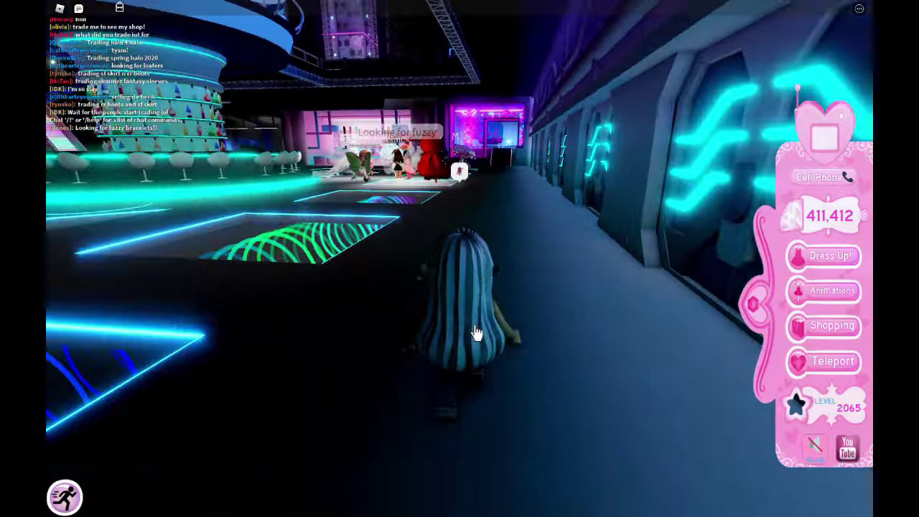
key("w")
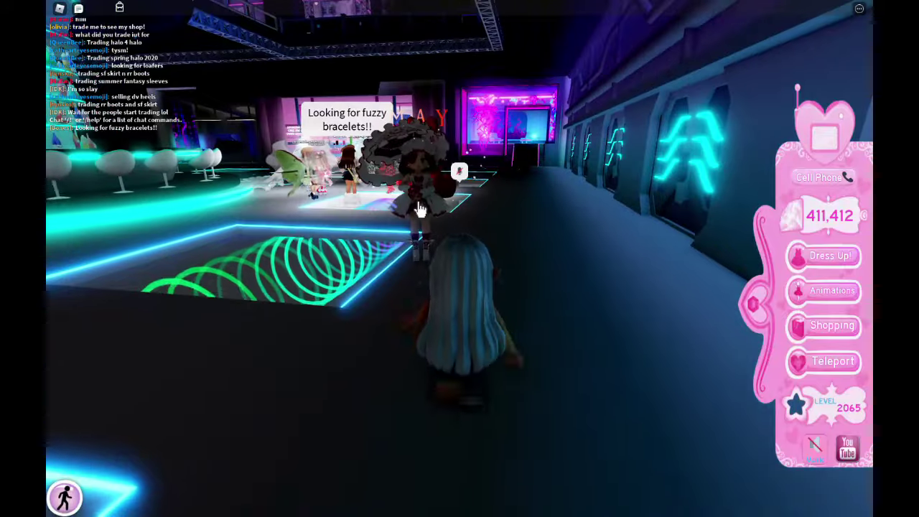
left_click(415, 207)
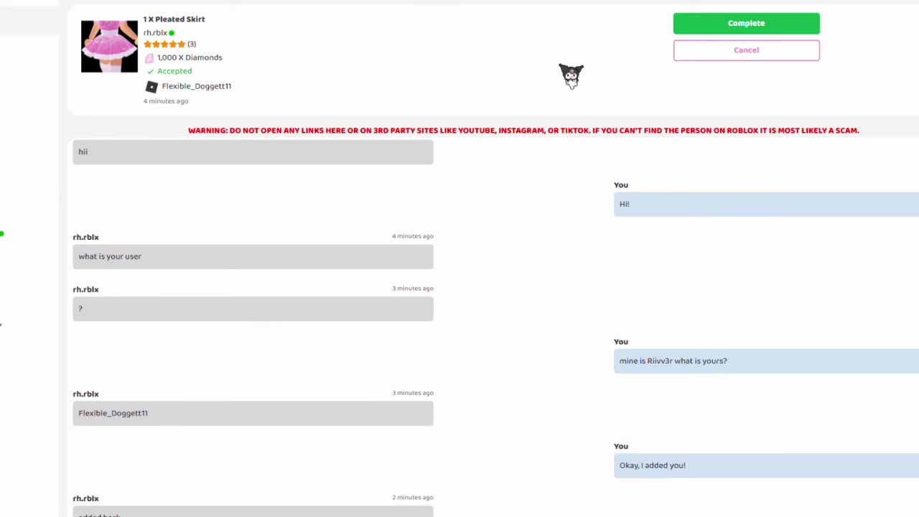
Step: Complete the Pleated Skirt trade and begin a five-star review of the seller
left_click(709, 30)
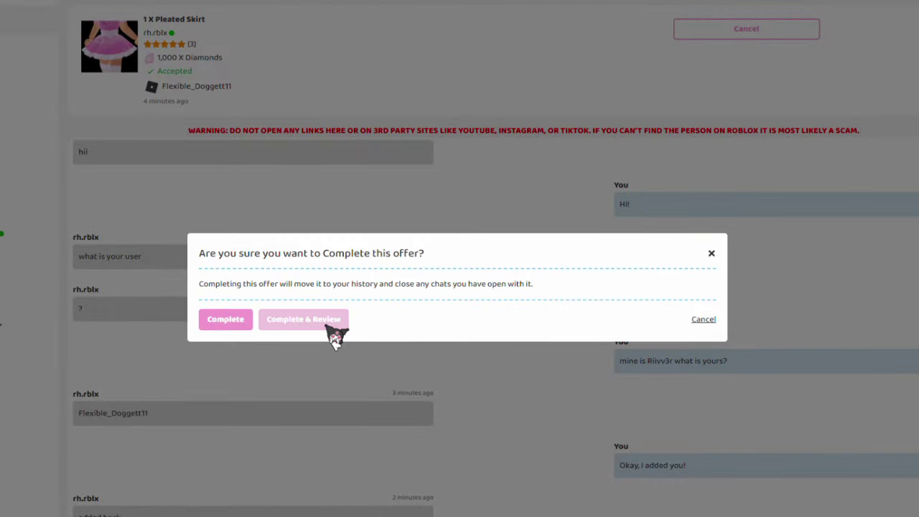
left_click(303, 319)
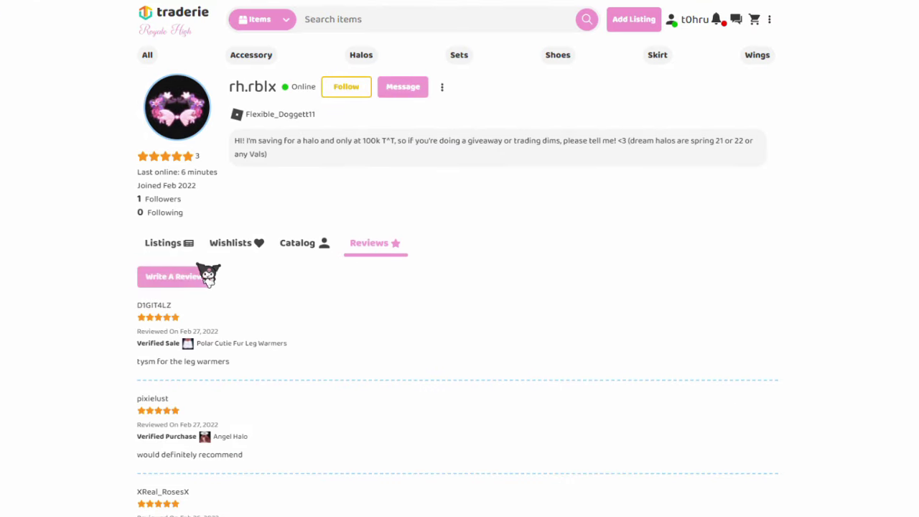
left_click(202, 275)
left_click(214, 310)
left_click(228, 391)
type("Super nice")
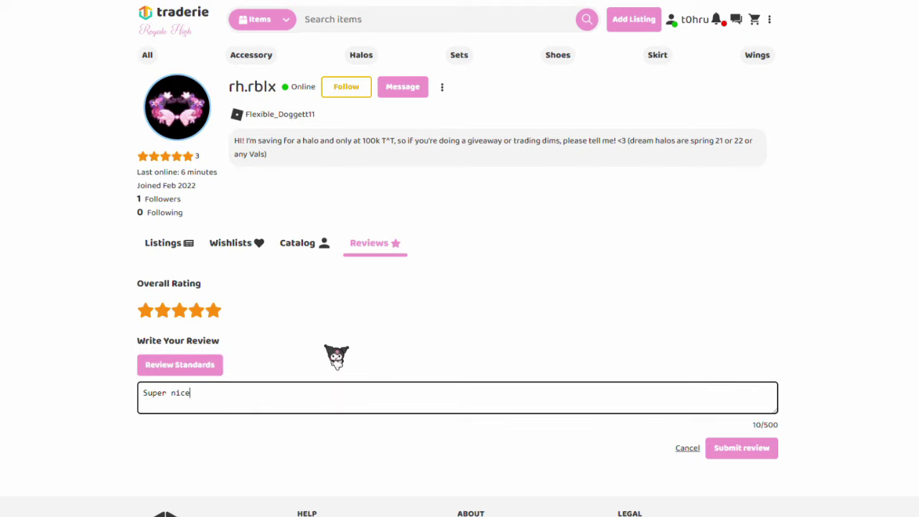